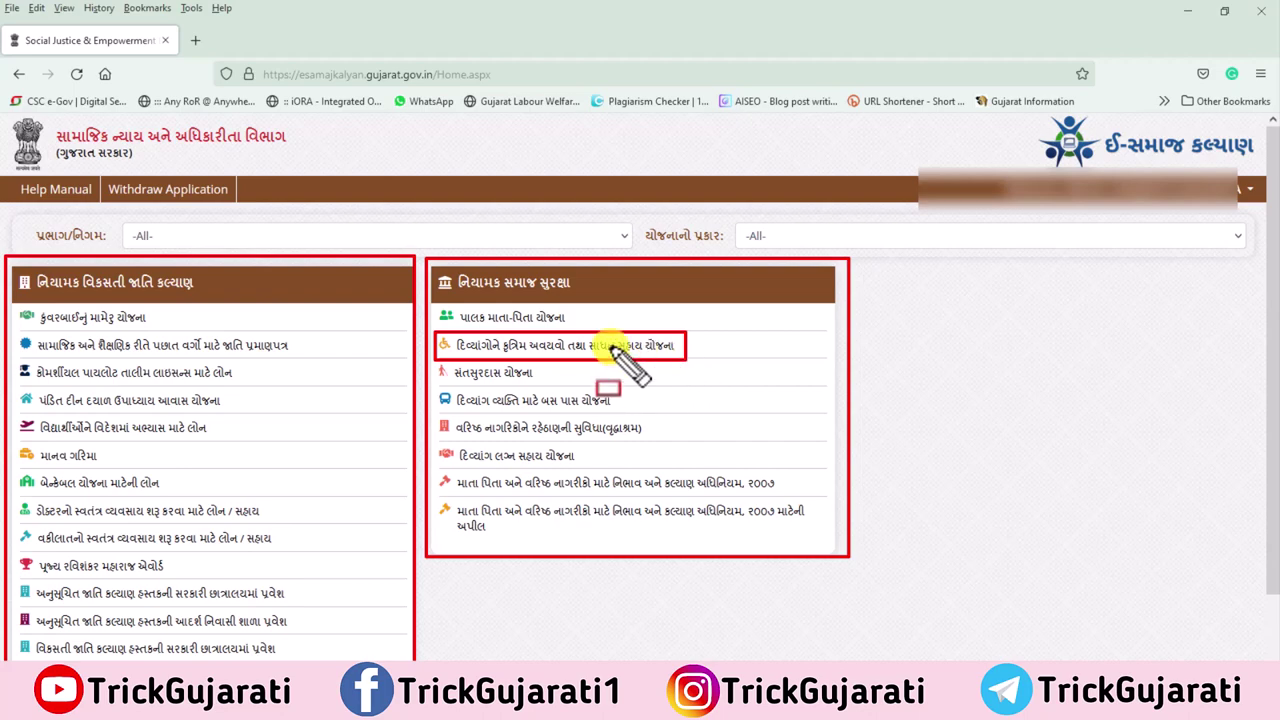
Open the દિવ્યાંગોને કૃત્રિમ અવયવો તથા સાધન સહાય યોજના scheme, review its eligibility and aid details, and proceed to its application form
key(Escape)
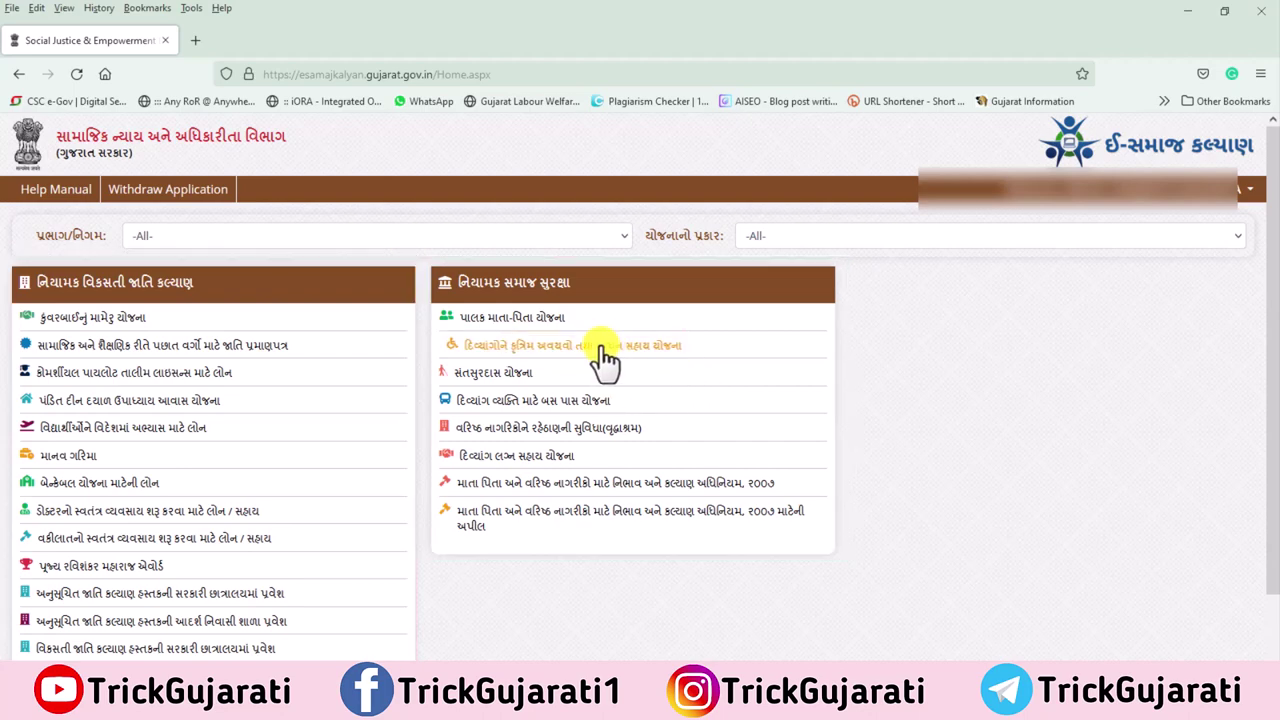
click(602, 347)
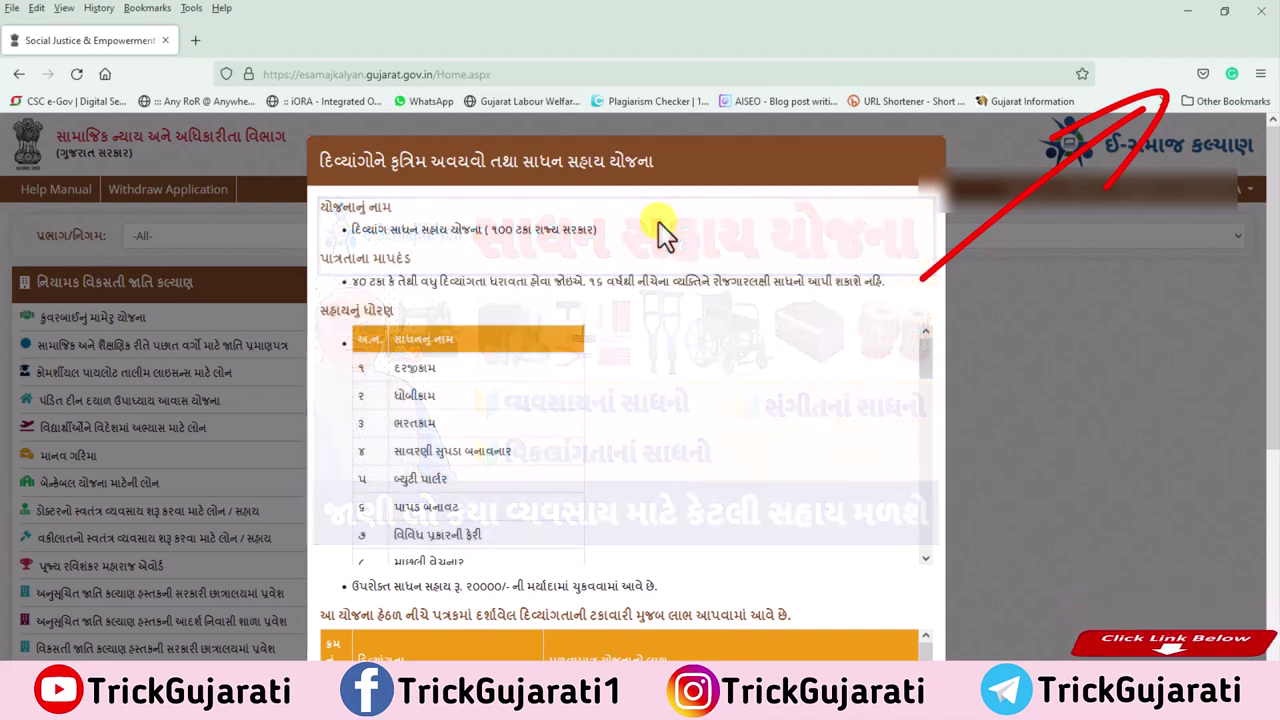
scroll(645, 362, down, 10)
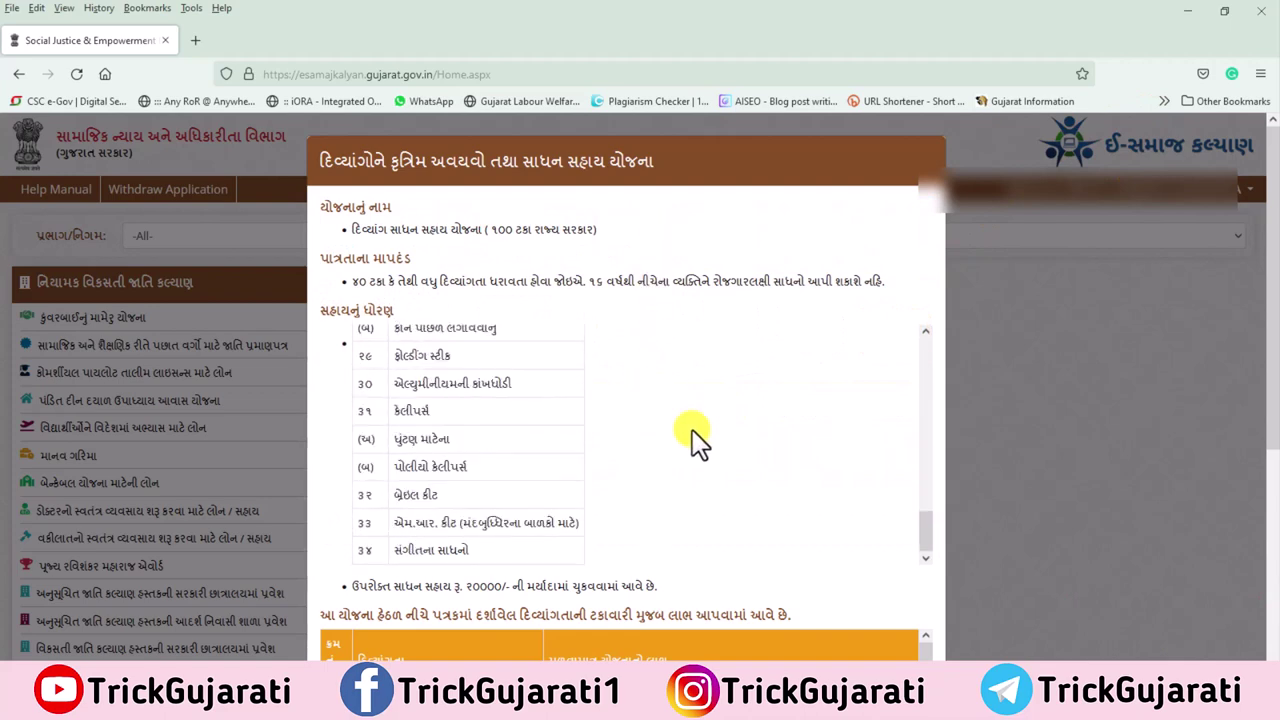
scroll(692, 429, down, 5)
click(590, 640)
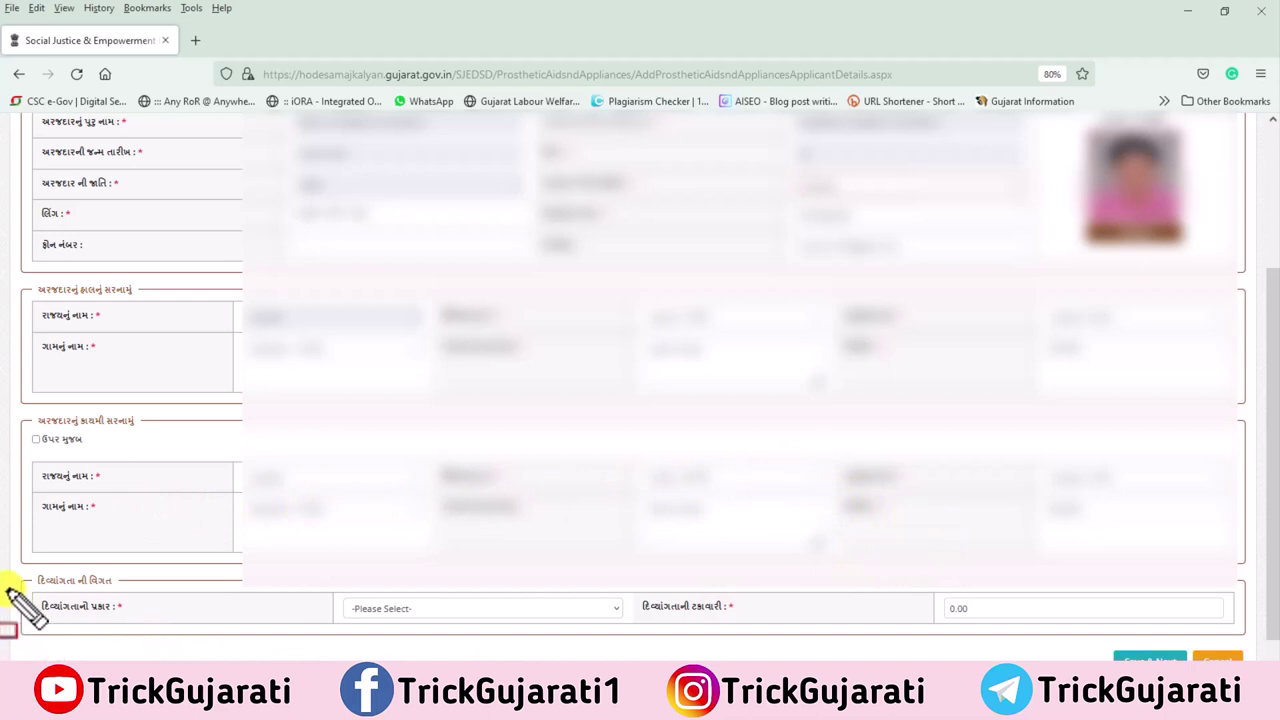
mouse_move(14, 569)
mouse_down()
mouse_move(120, 629)
mouse_move(643, 646)
mouse_move(1247, 632)
mouse_up()
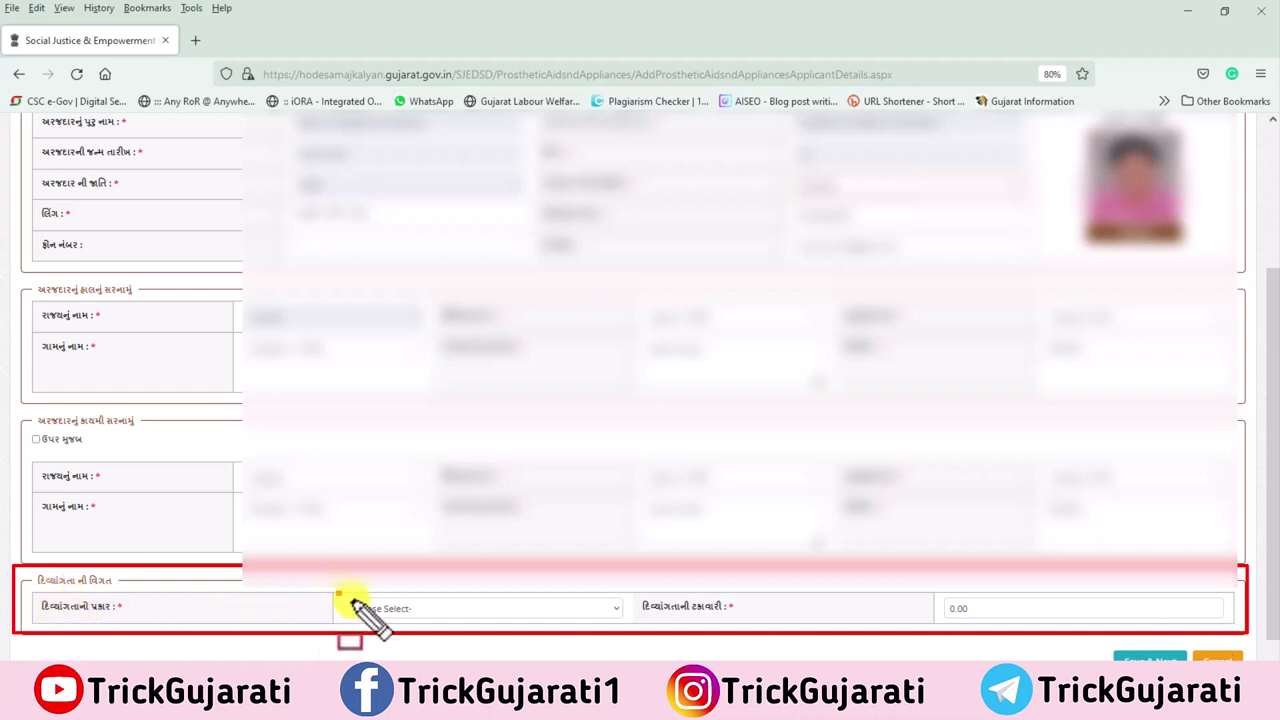
drag(338, 595, 622, 626)
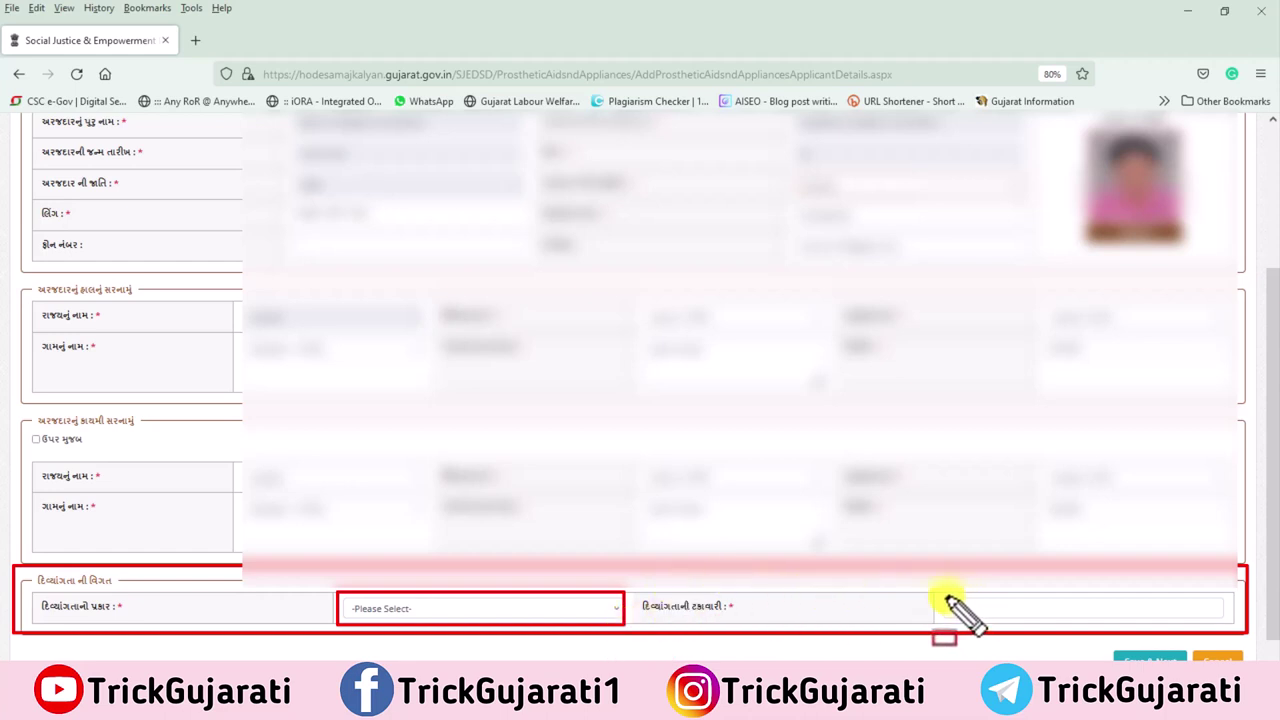
mouse_move(946, 595)
mouse_down()
mouse_move(1106, 628)
mouse_move(1188, 624)
mouse_up()
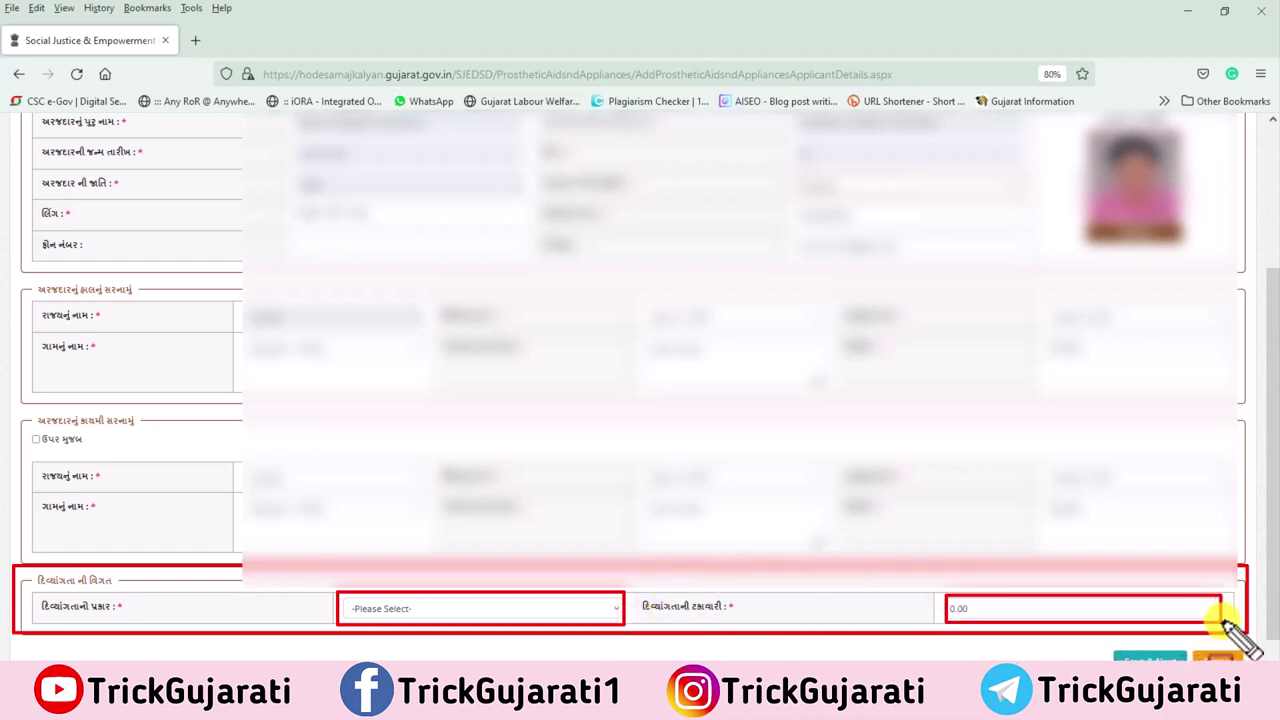
key(Escape)
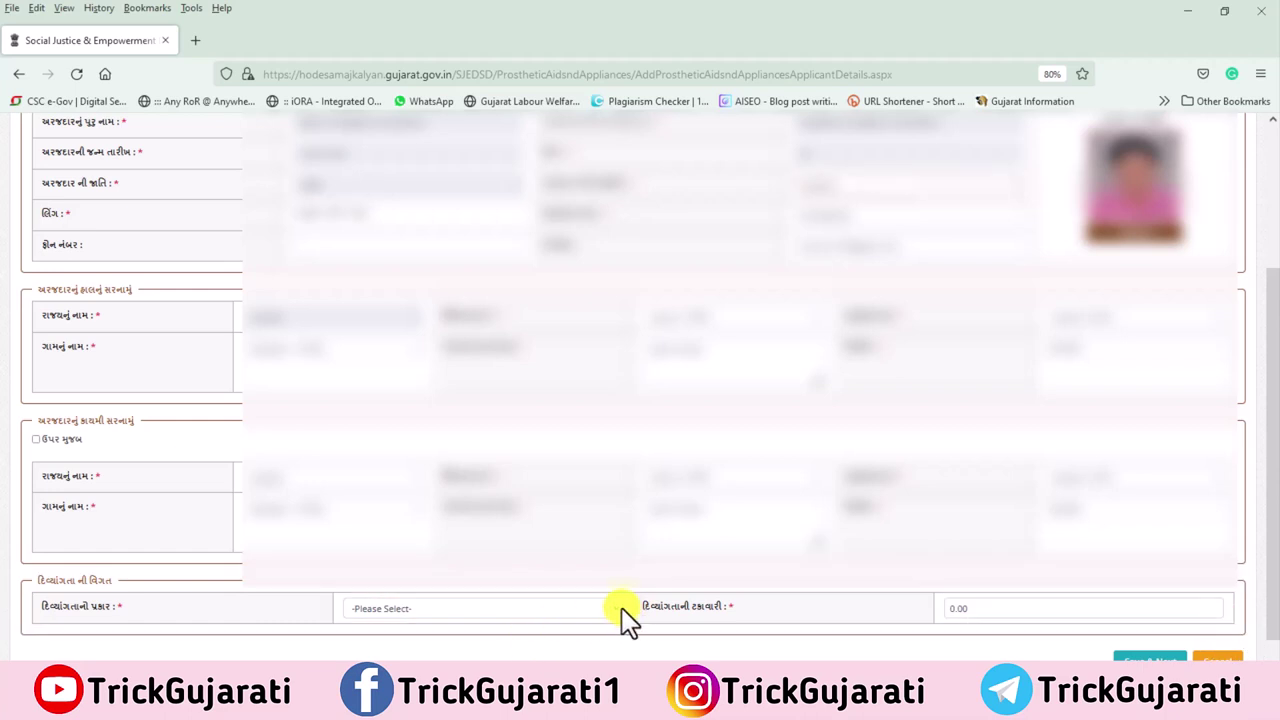
Set the applicant's disability type to Low Vision in the disability details section
click(624, 612)
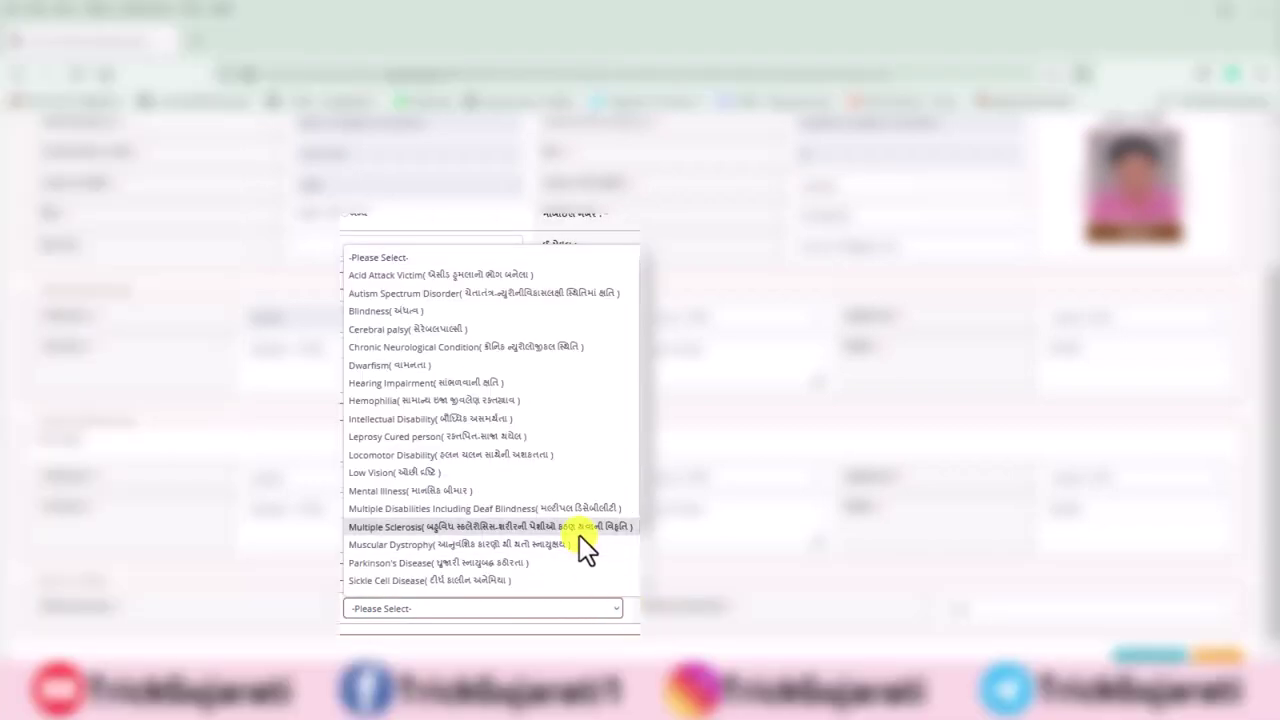
scroll(648, 350, down, 2)
scroll(650, 352, down, 3)
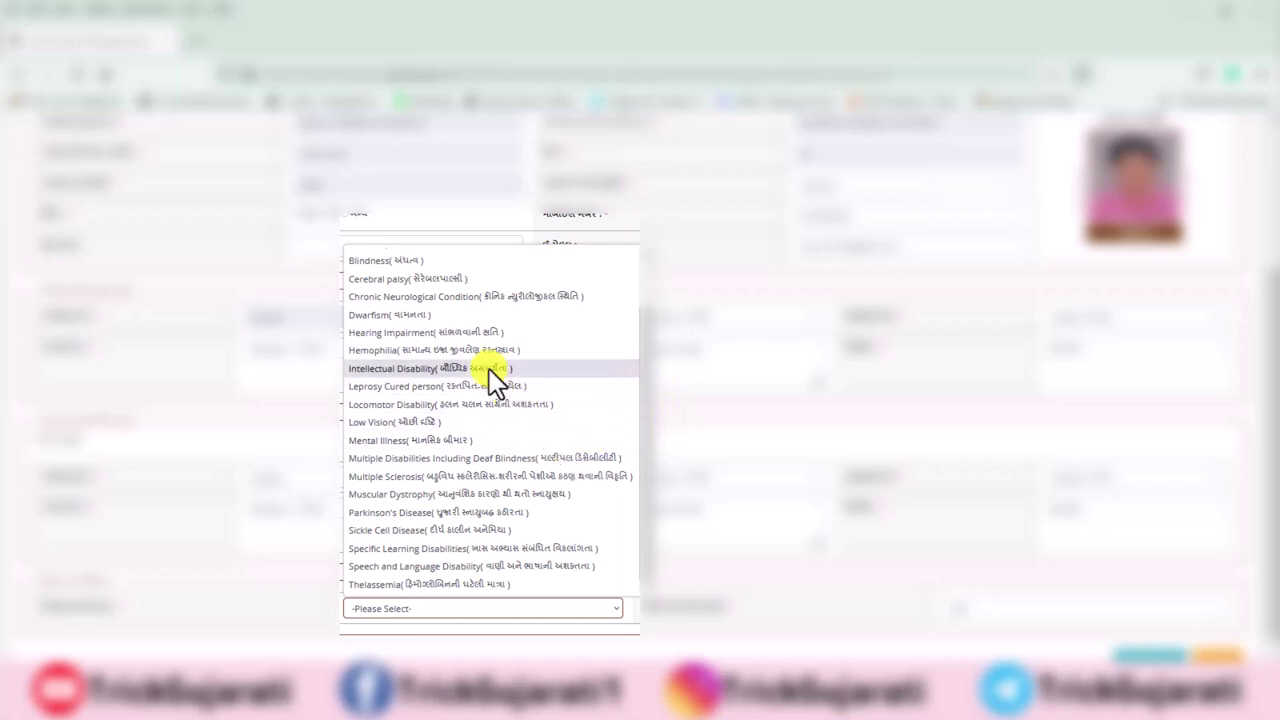
click(462, 347)
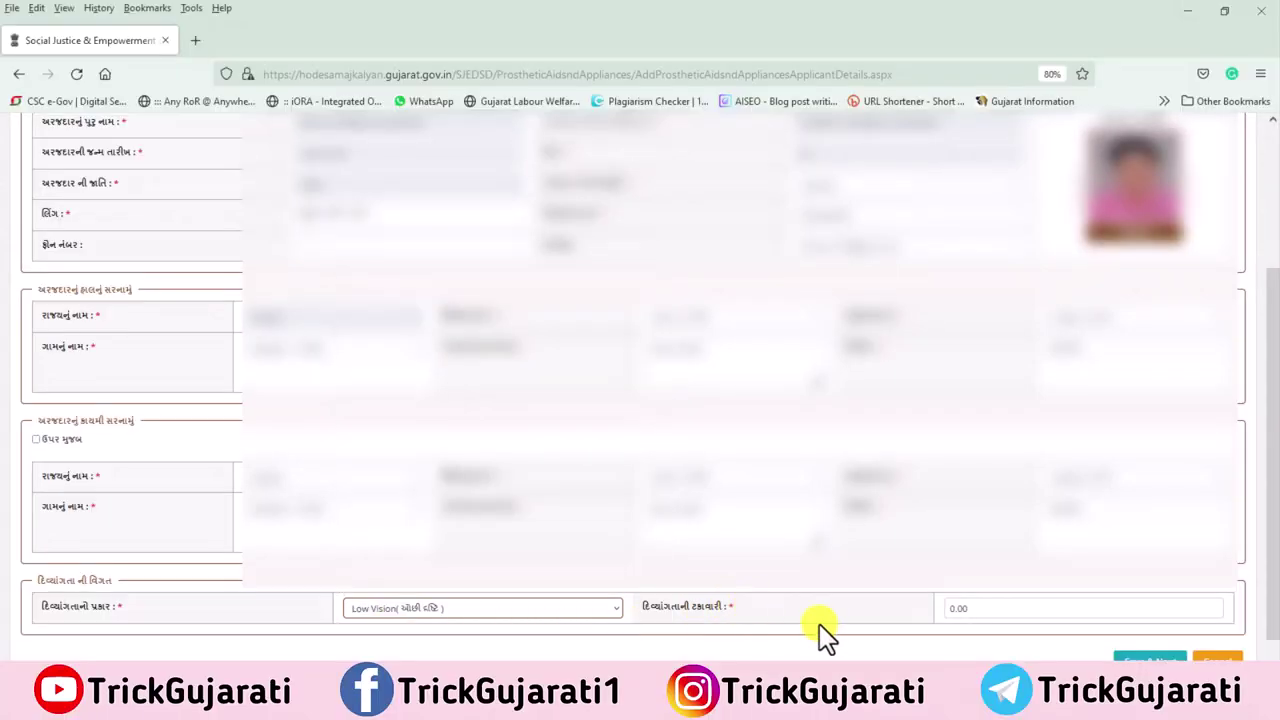
Set the disability percentage to 40.00 and save the personal information to continue to the application details
click(953, 606)
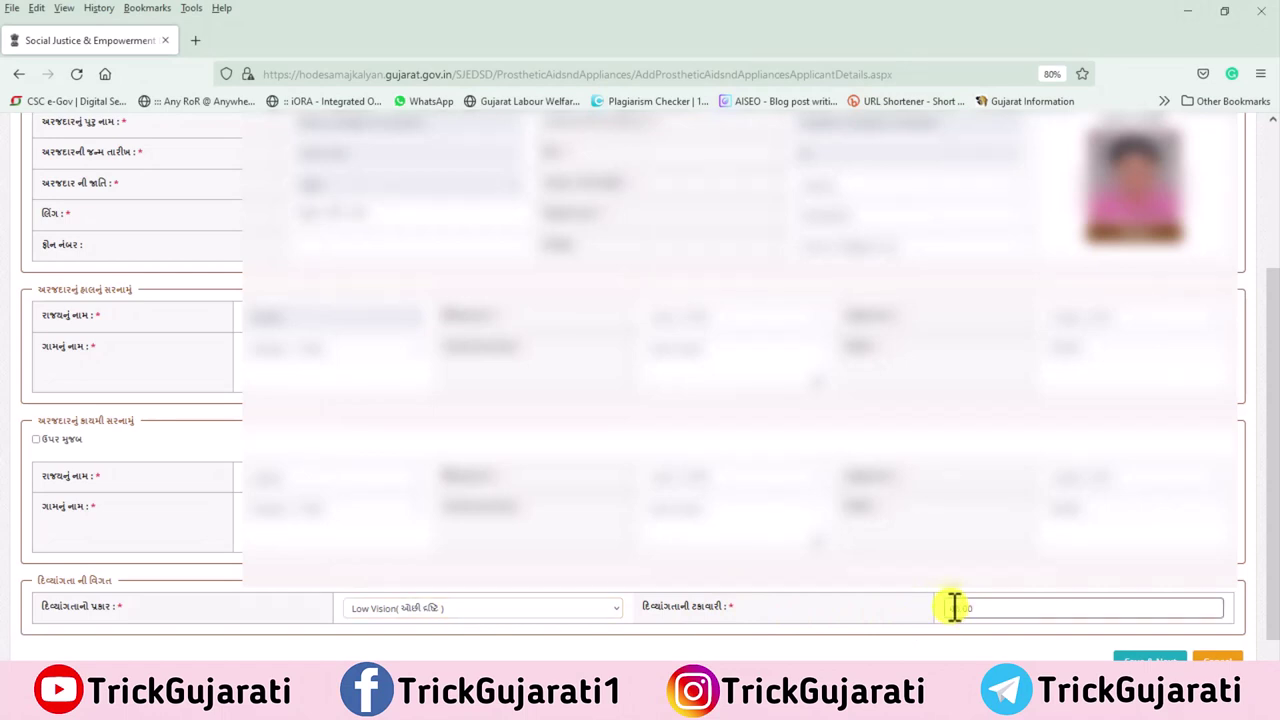
text(40.00)
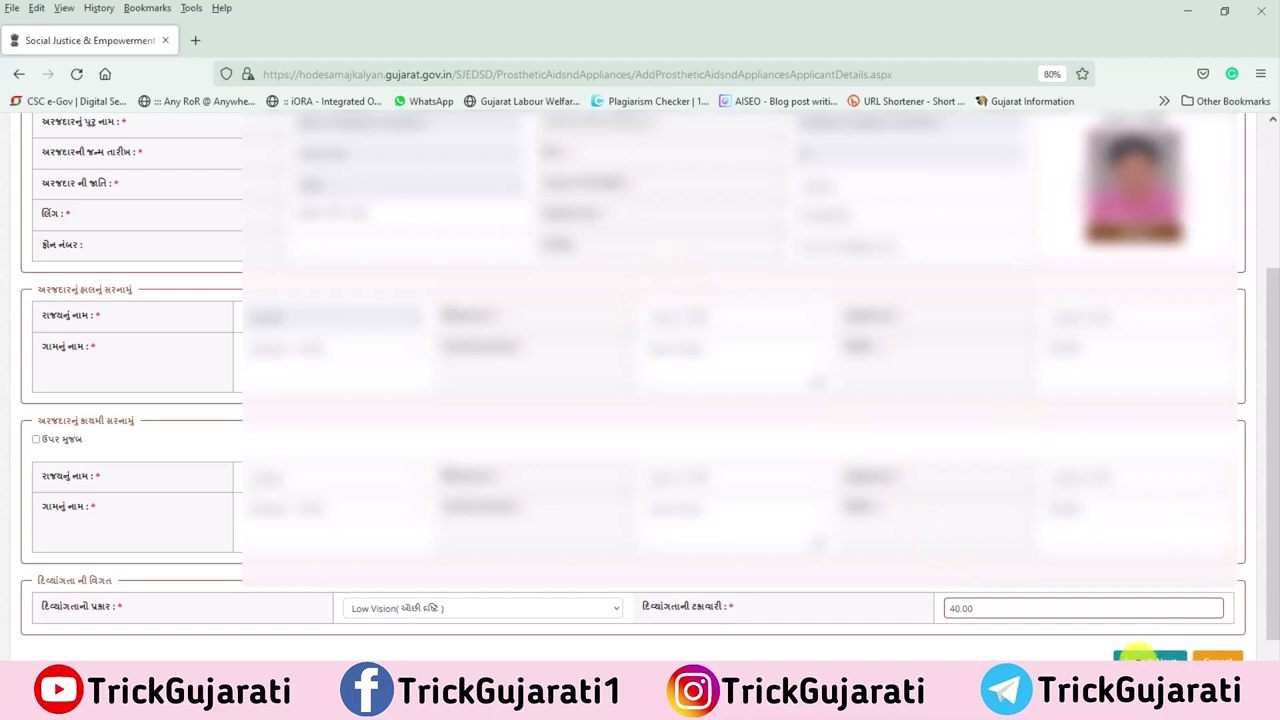
click(1140, 658)
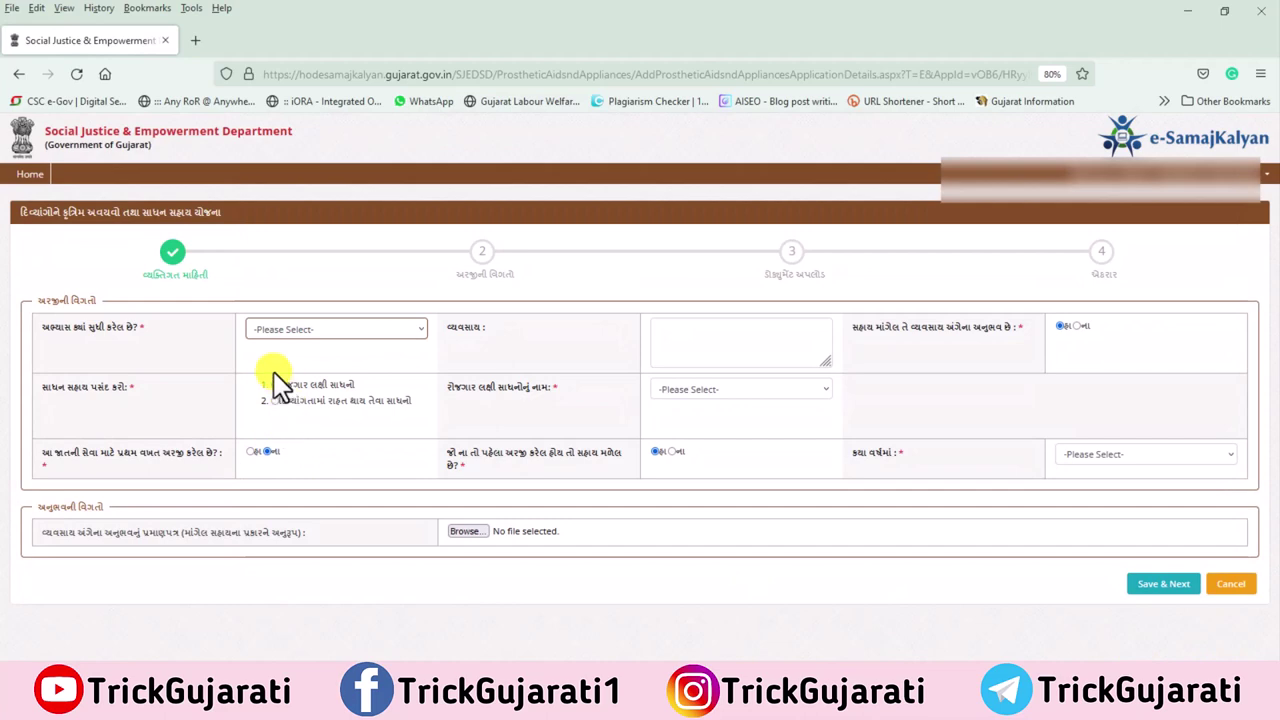
Choose employment-oriented tools (રોજગાર લક્ષી સાધનો) as the type of aid requested
click(275, 384)
drag(452, 238, 522, 286)
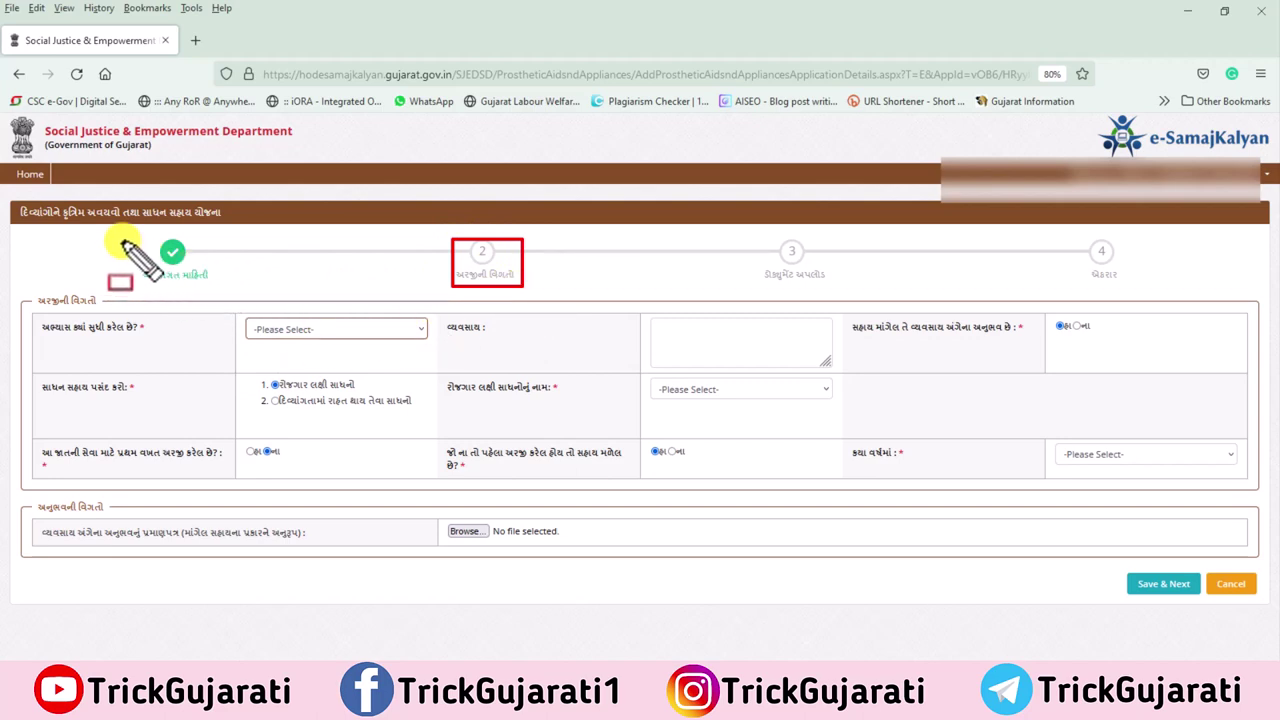
drag(122, 238, 220, 285)
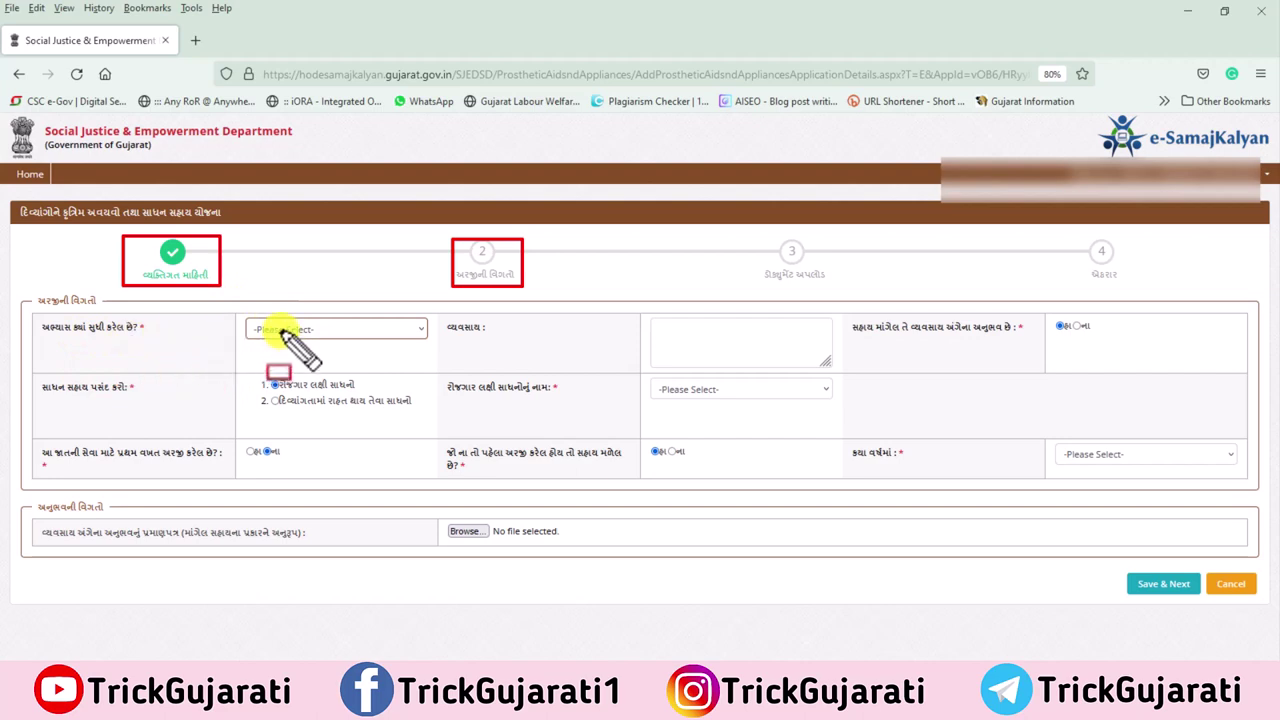
drag(243, 316, 427, 345)
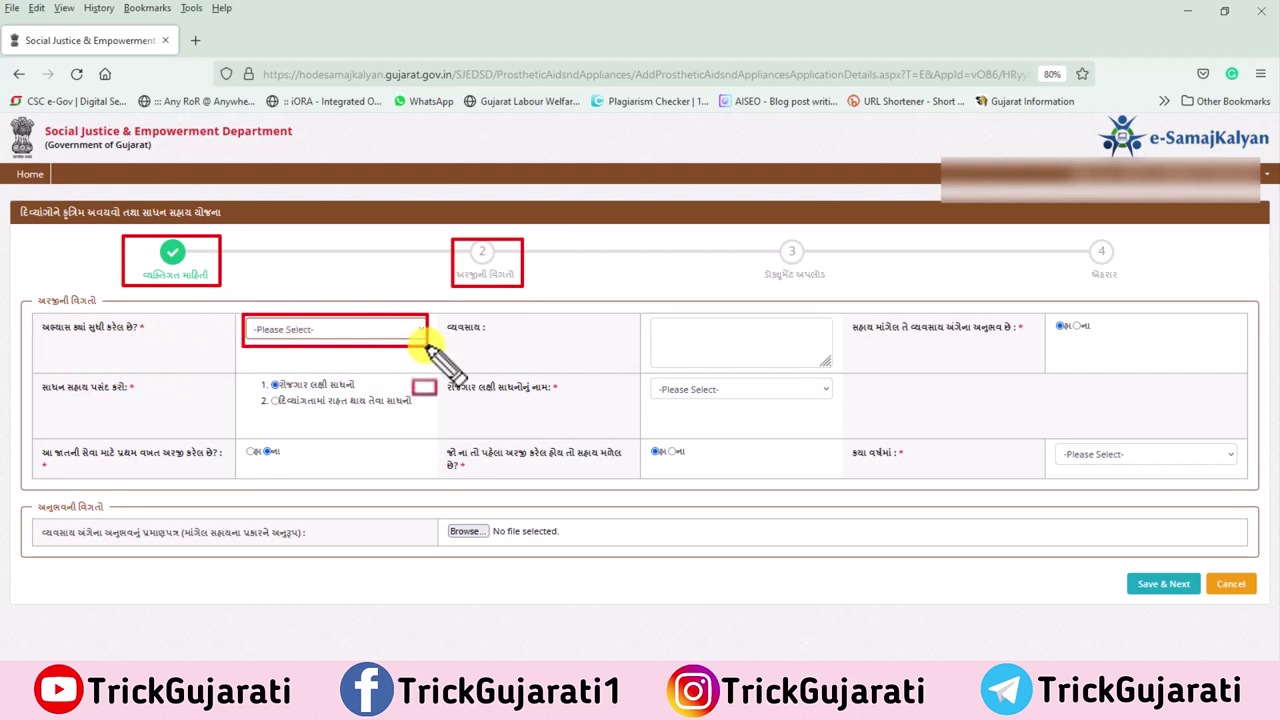
key(Escape)
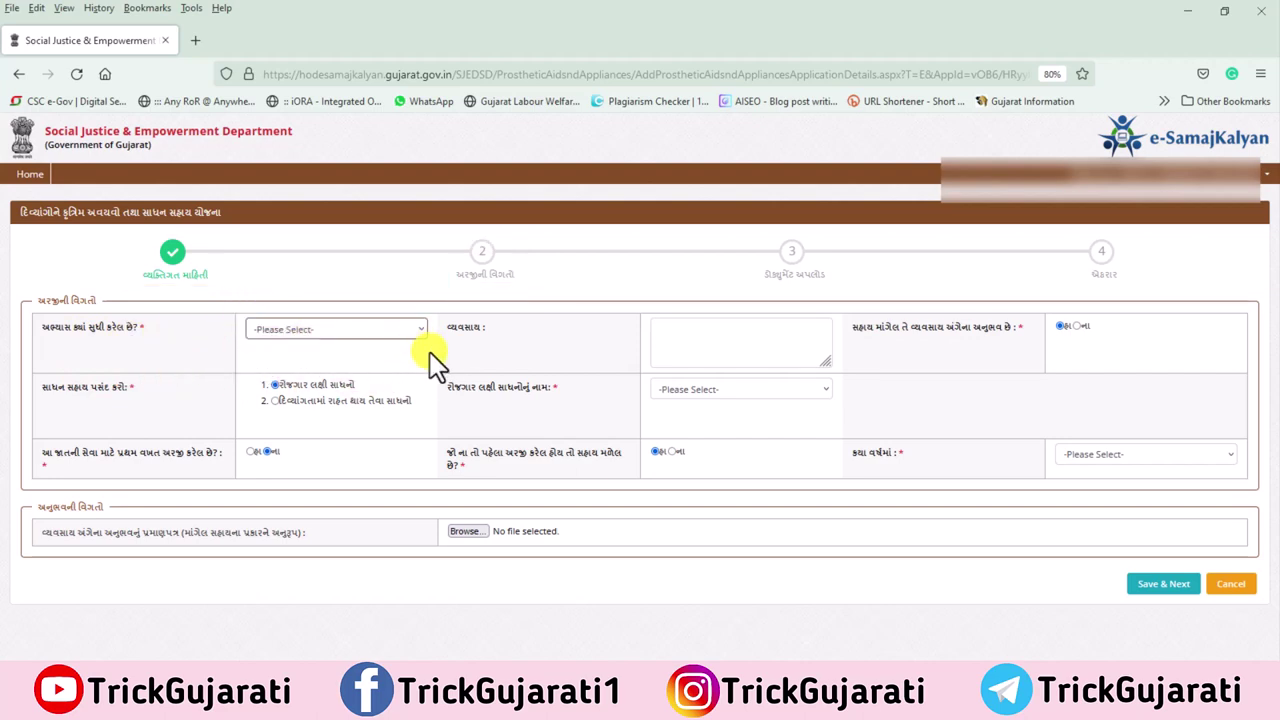
Set the education level to graduate (સ્નાતક) and place the cursor in the occupation field
click(417, 328)
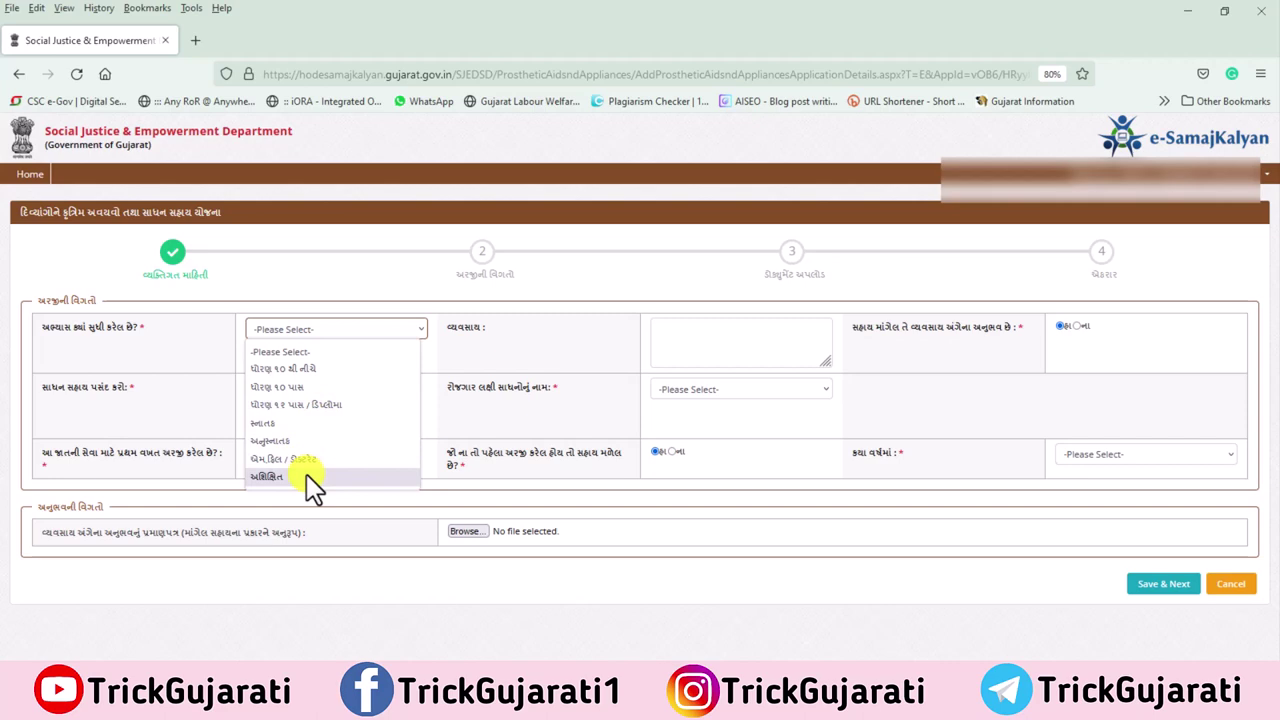
click(265, 428)
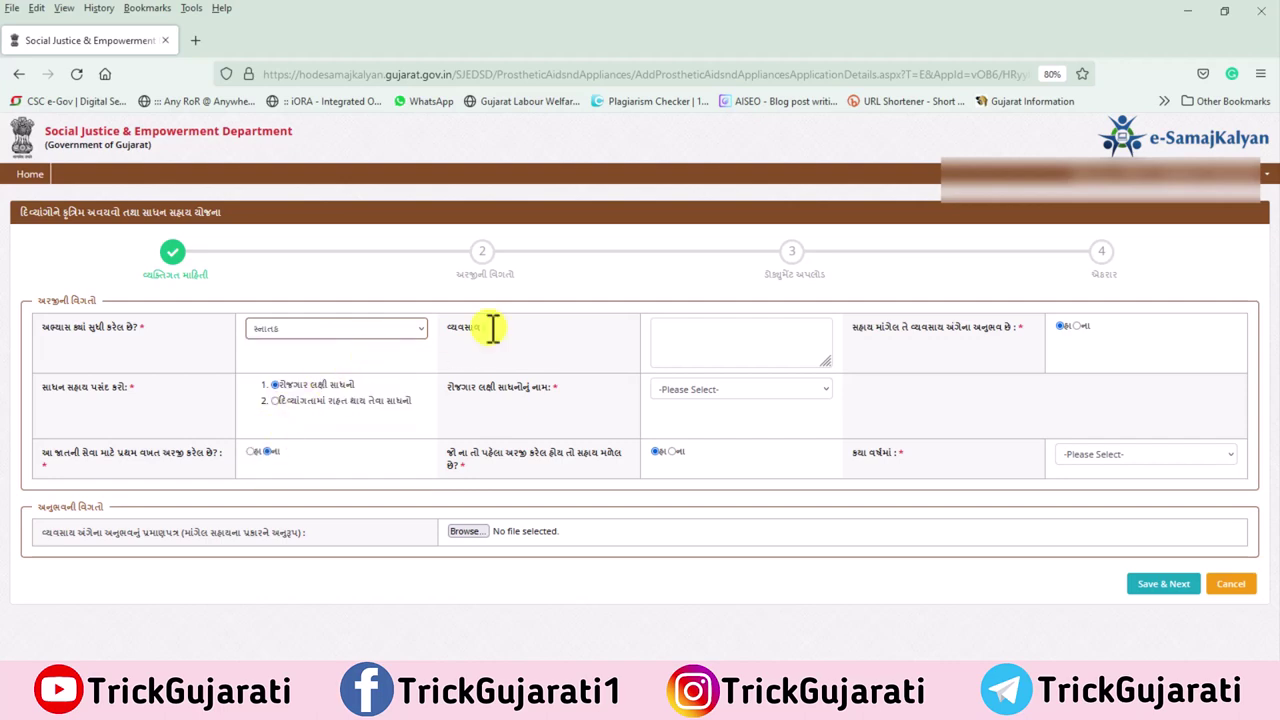
click(685, 327)
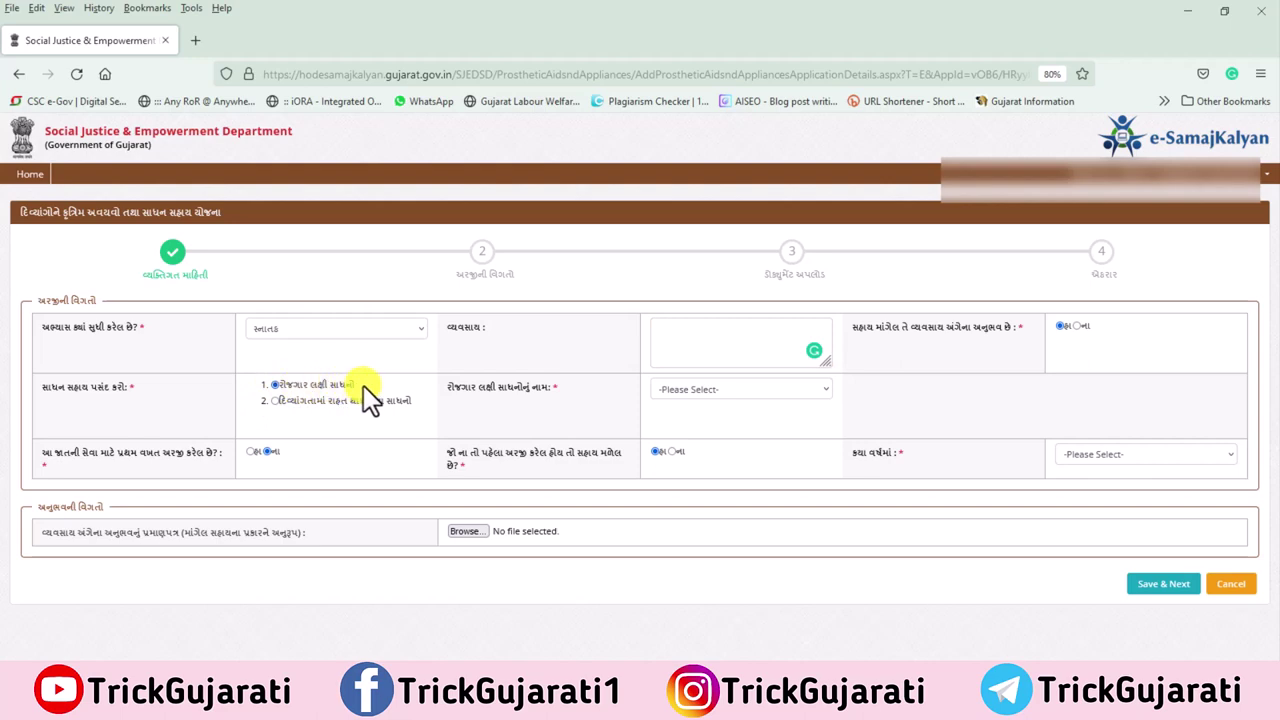
Look through the available employment-oriented tools and close the list without choosing one
click(727, 391)
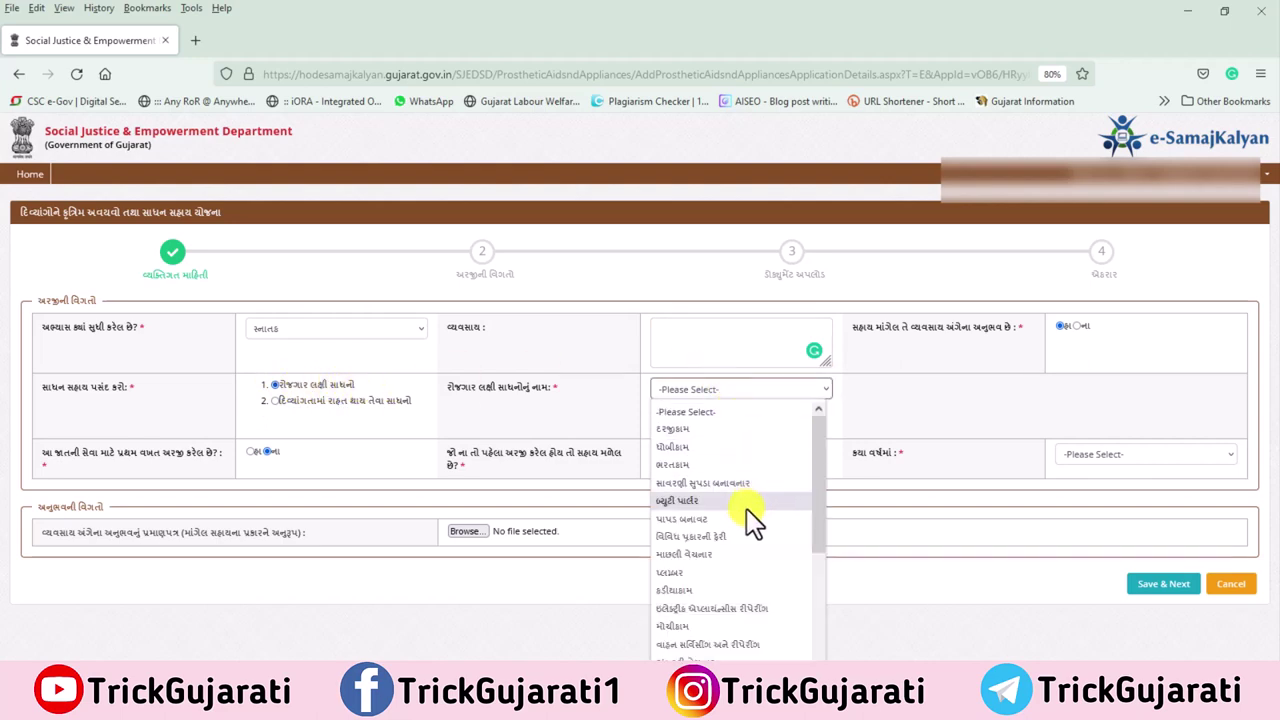
scroll(743, 516, down, 2)
scroll(742, 514, up, 2)
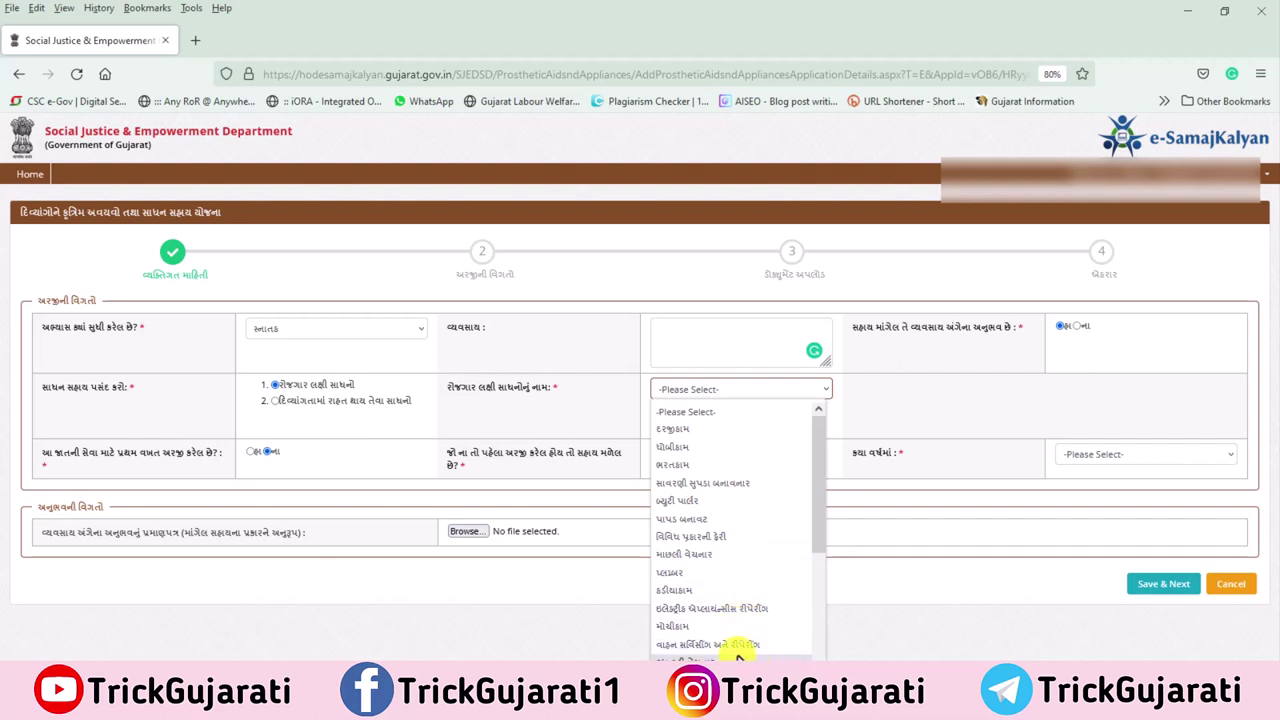
scroll(738, 650, down, 1)
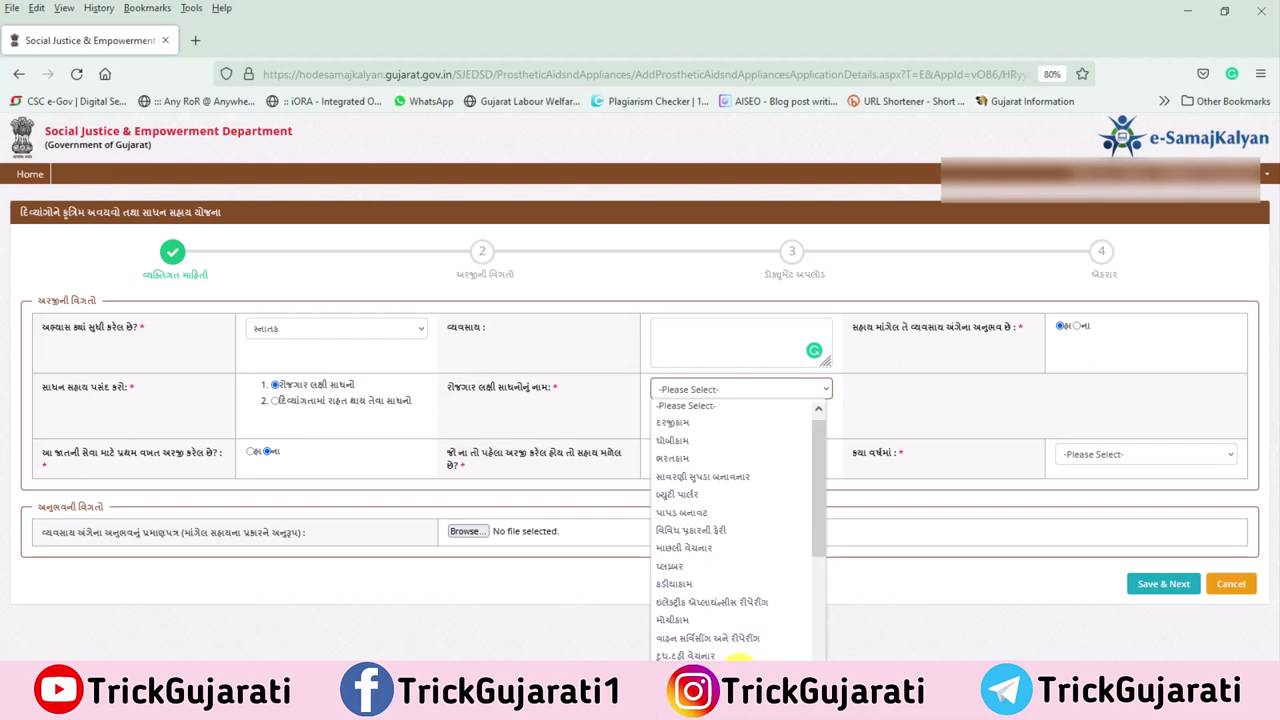
scroll(738, 650, down, 4)
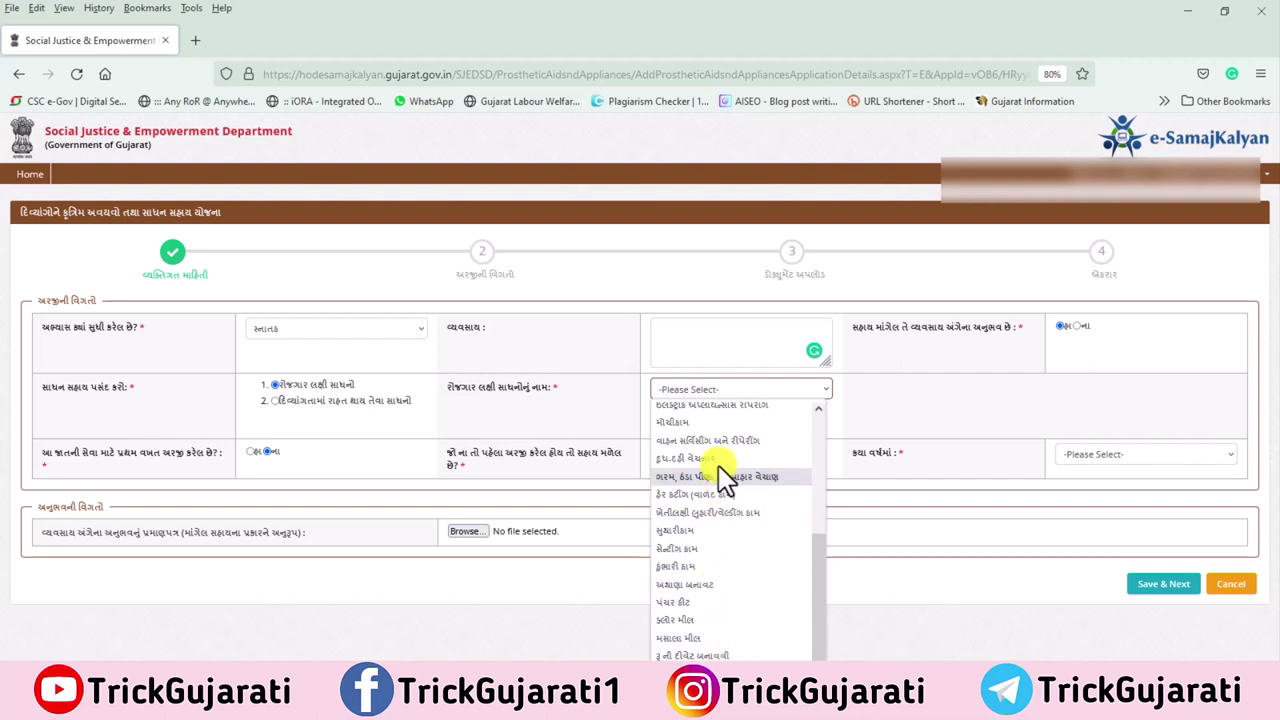
click(586, 429)
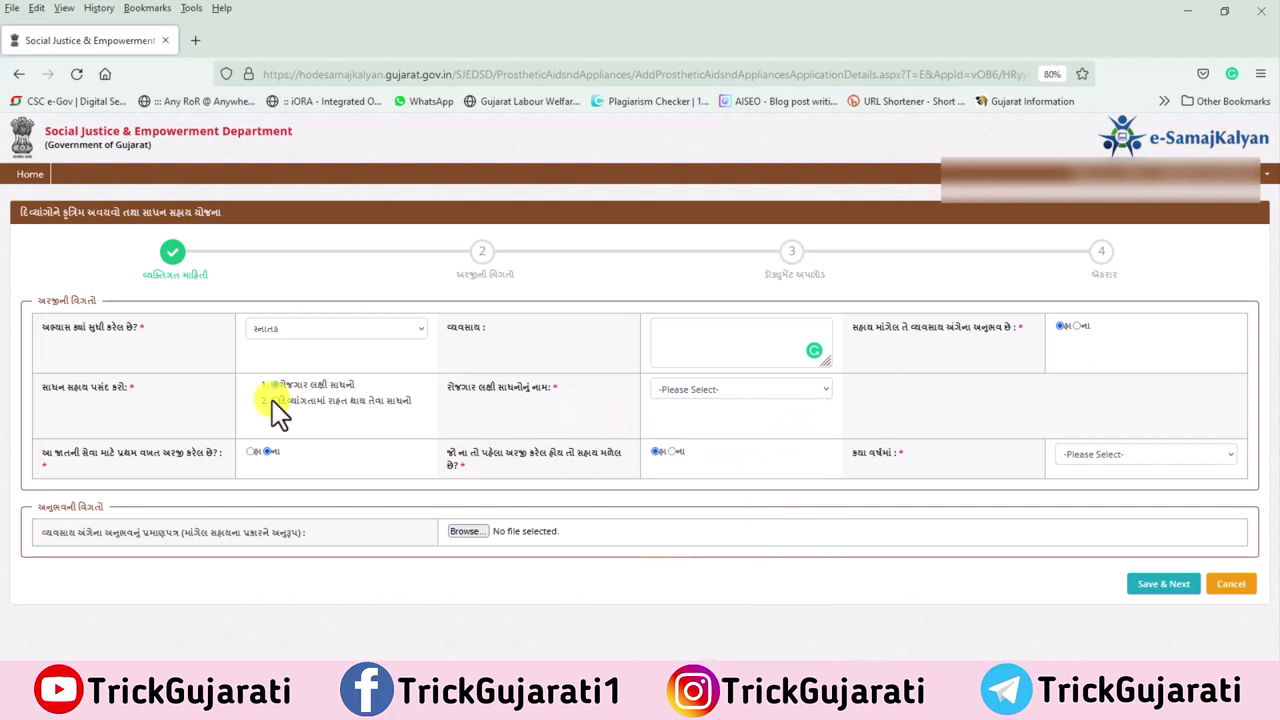
Switch the aid type to disability-relief tools (દિવ્યાંગતામાં રાહત થાય તેવા સાધનો) and look through the aids offered for it
click(274, 400)
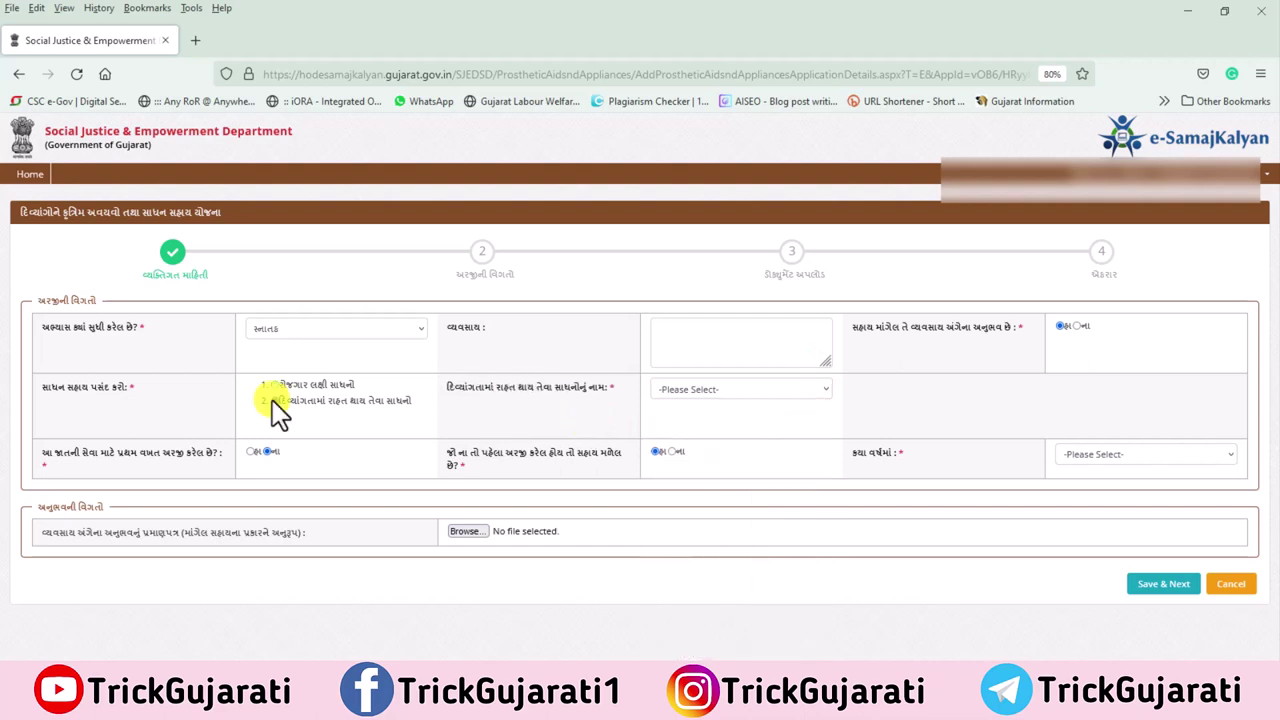
click(680, 395)
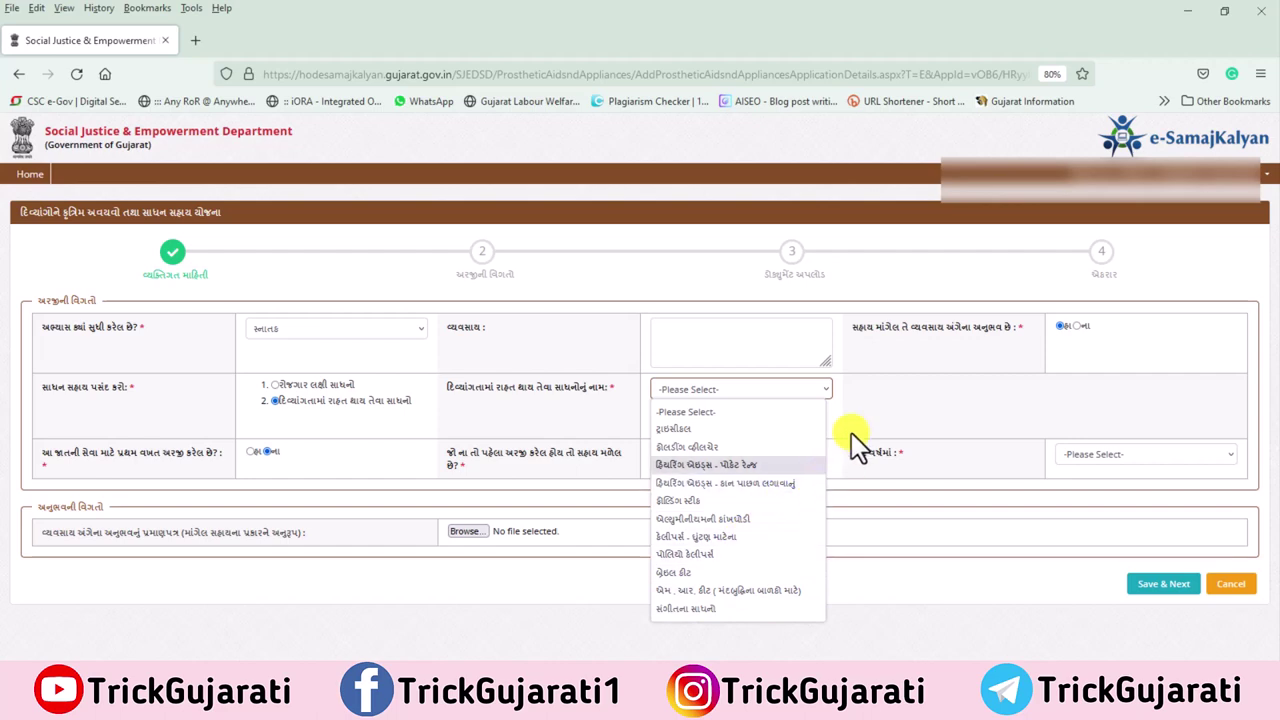
click(884, 394)
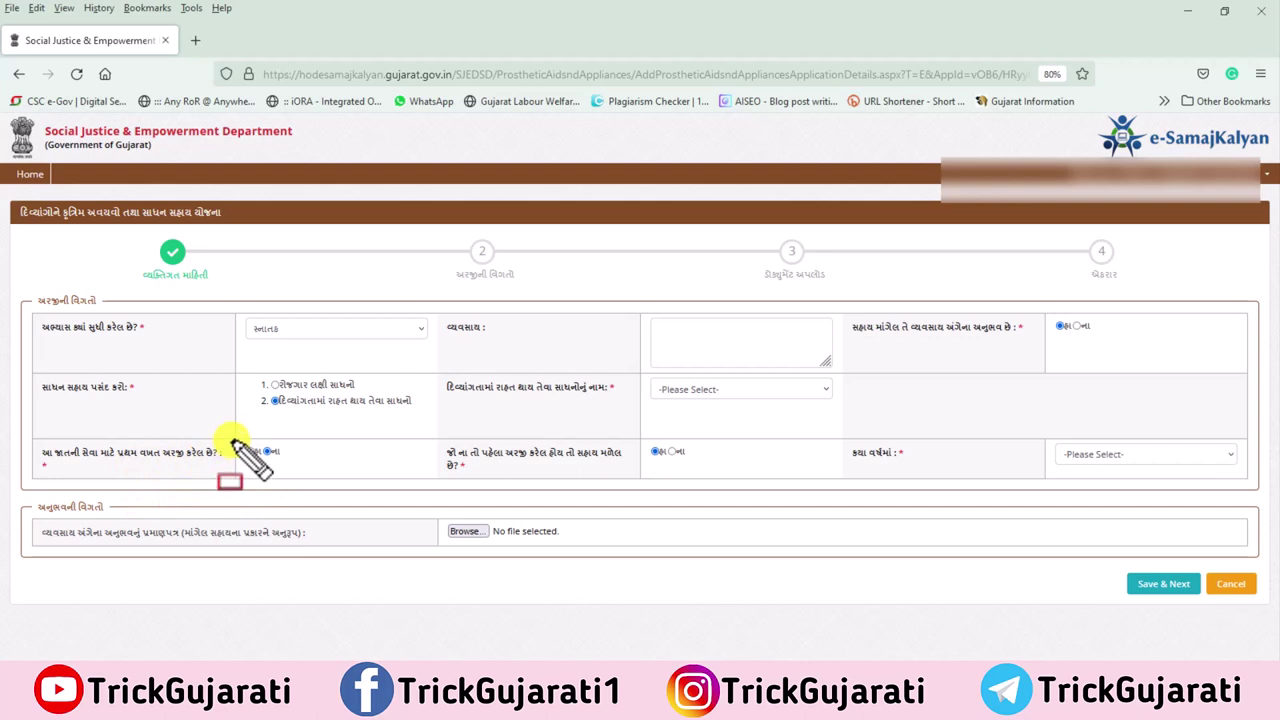
click(247, 450)
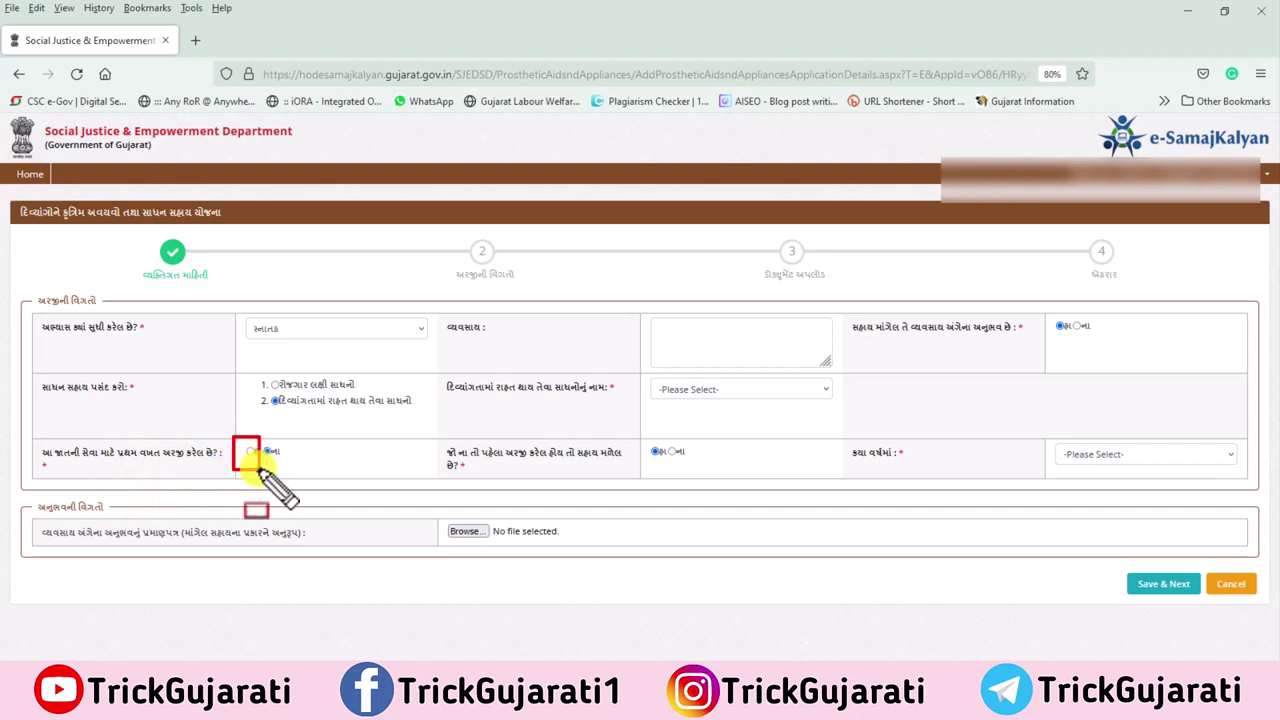
click(272, 451)
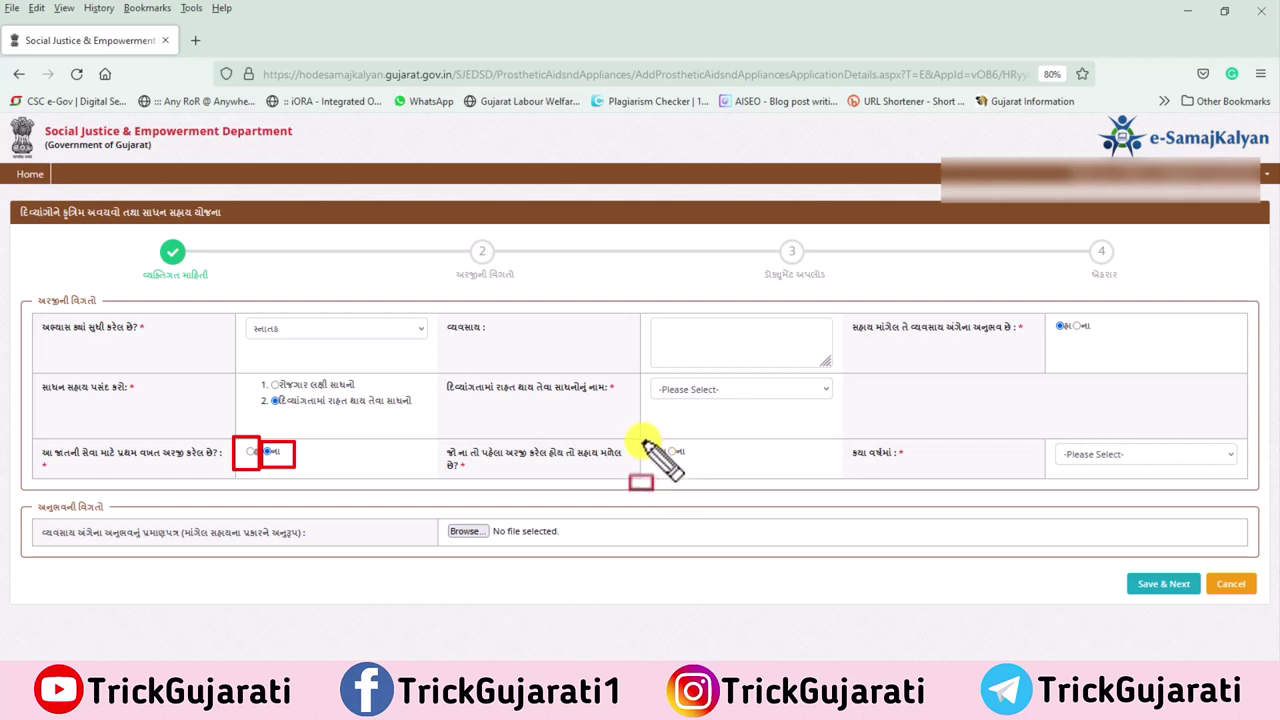
drag(643, 440, 690, 466)
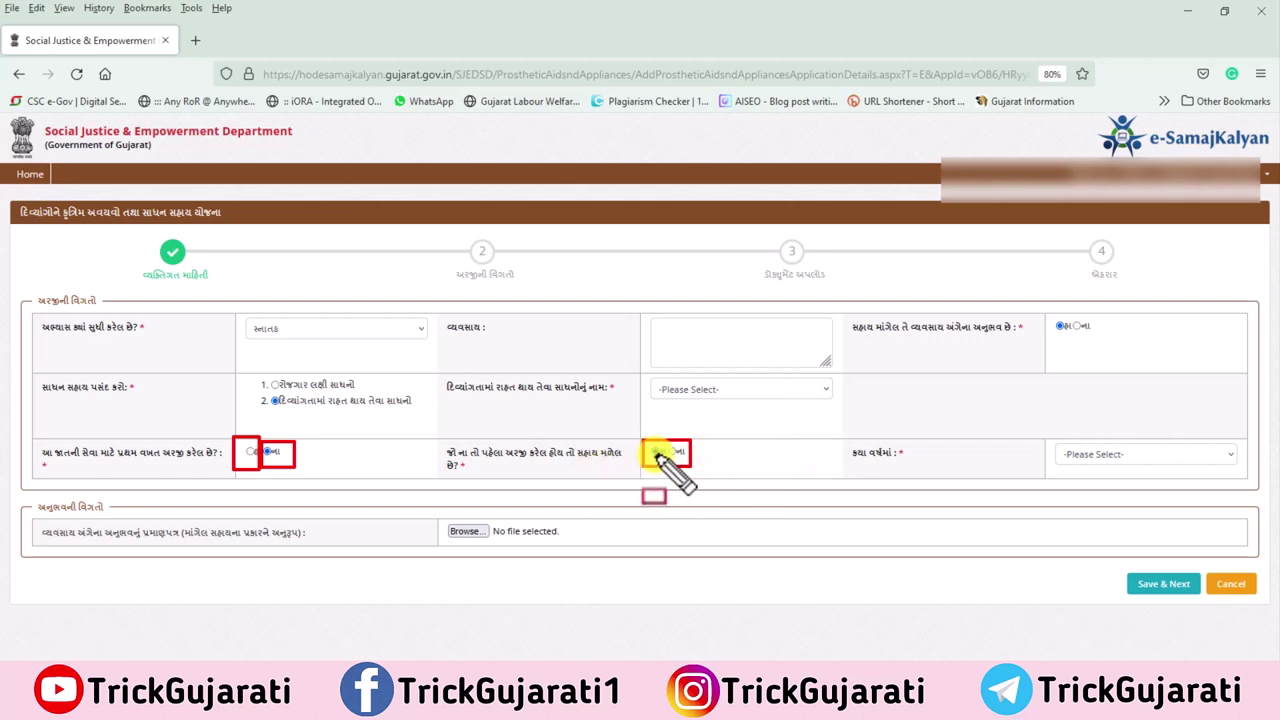
drag(839, 440, 891, 474)
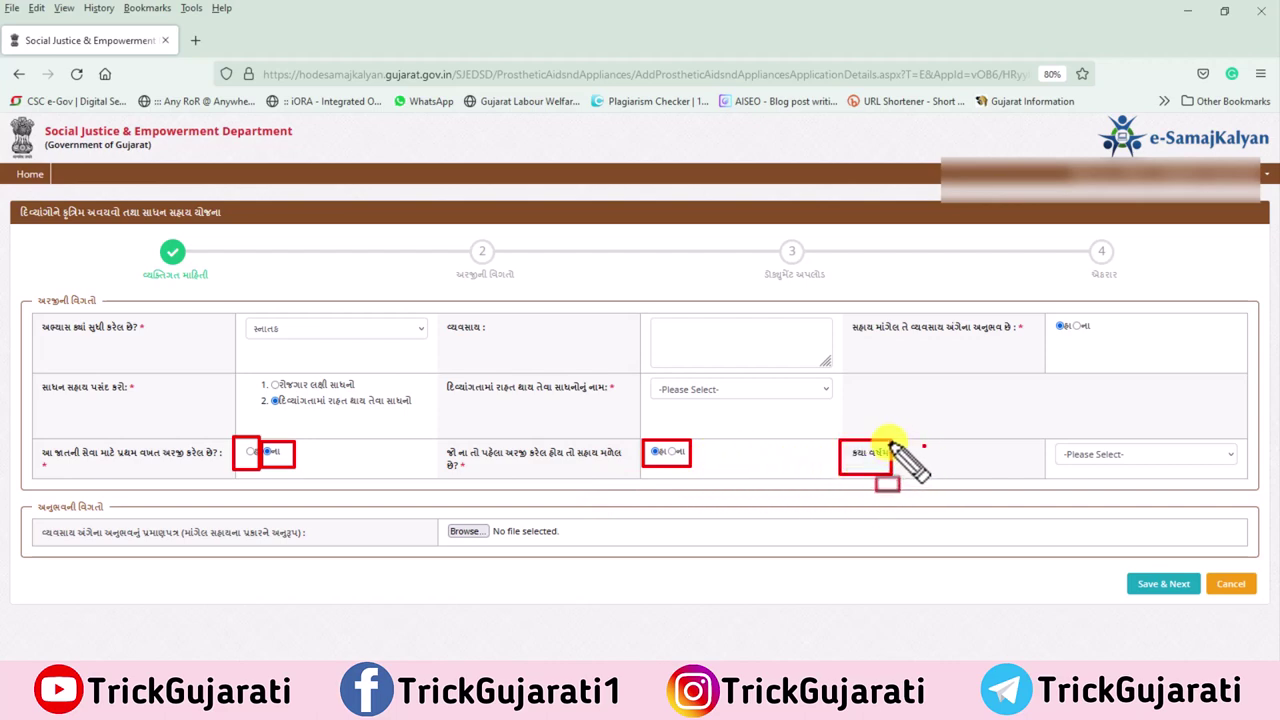
Look at the years offered for previously received assistance and close the list without choosing one
click(1093, 454)
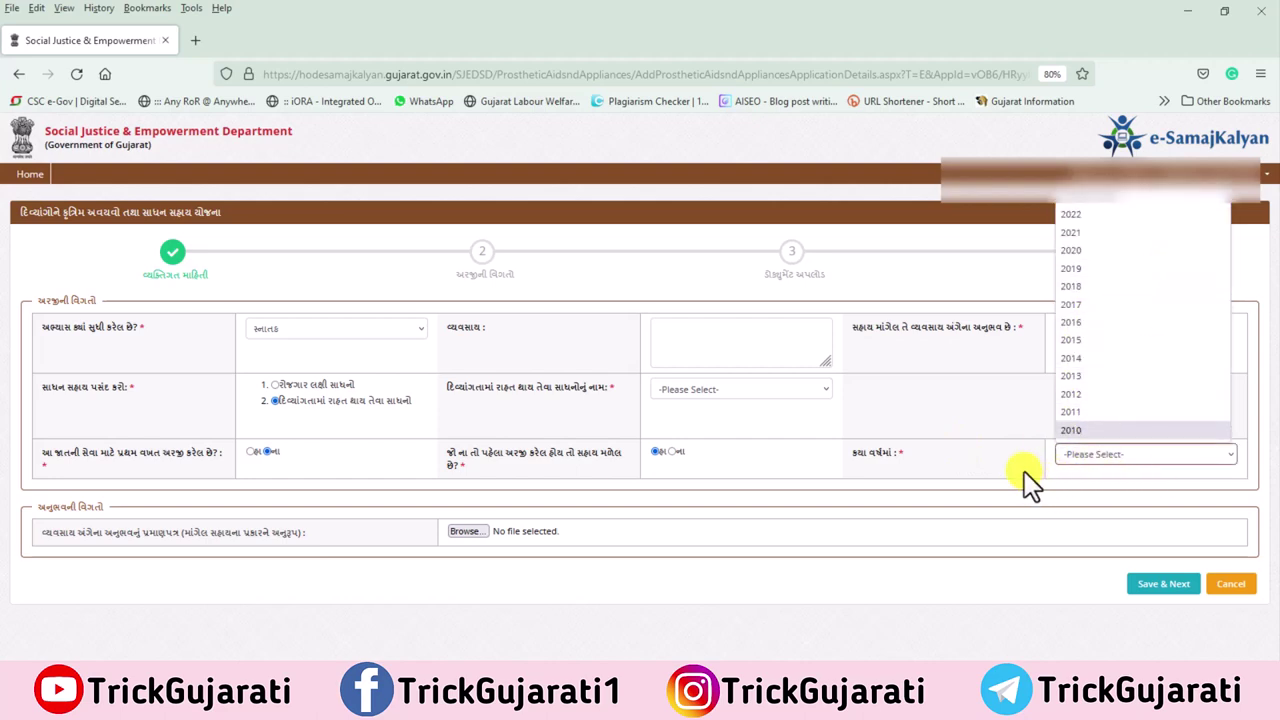
key(ctrl+2)
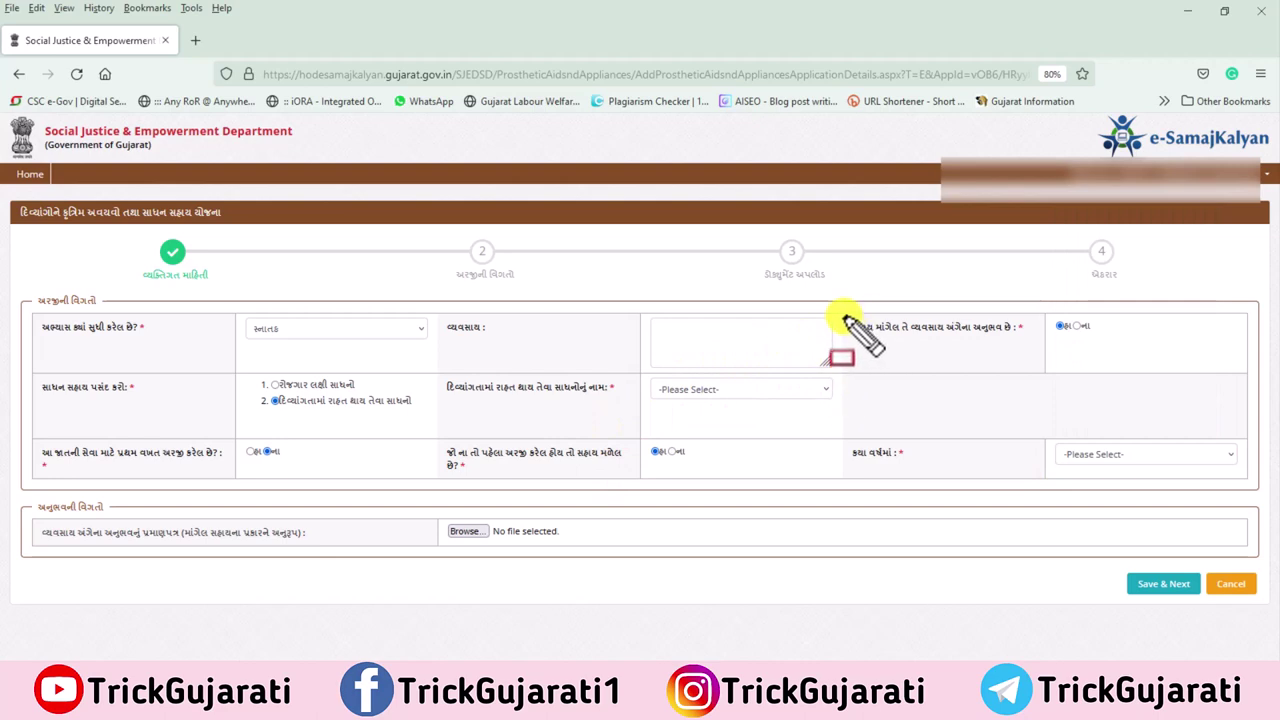
mouse_move(843, 316)
mouse_down()
mouse_move(951, 343)
mouse_move(1102, 338)
mouse_up()
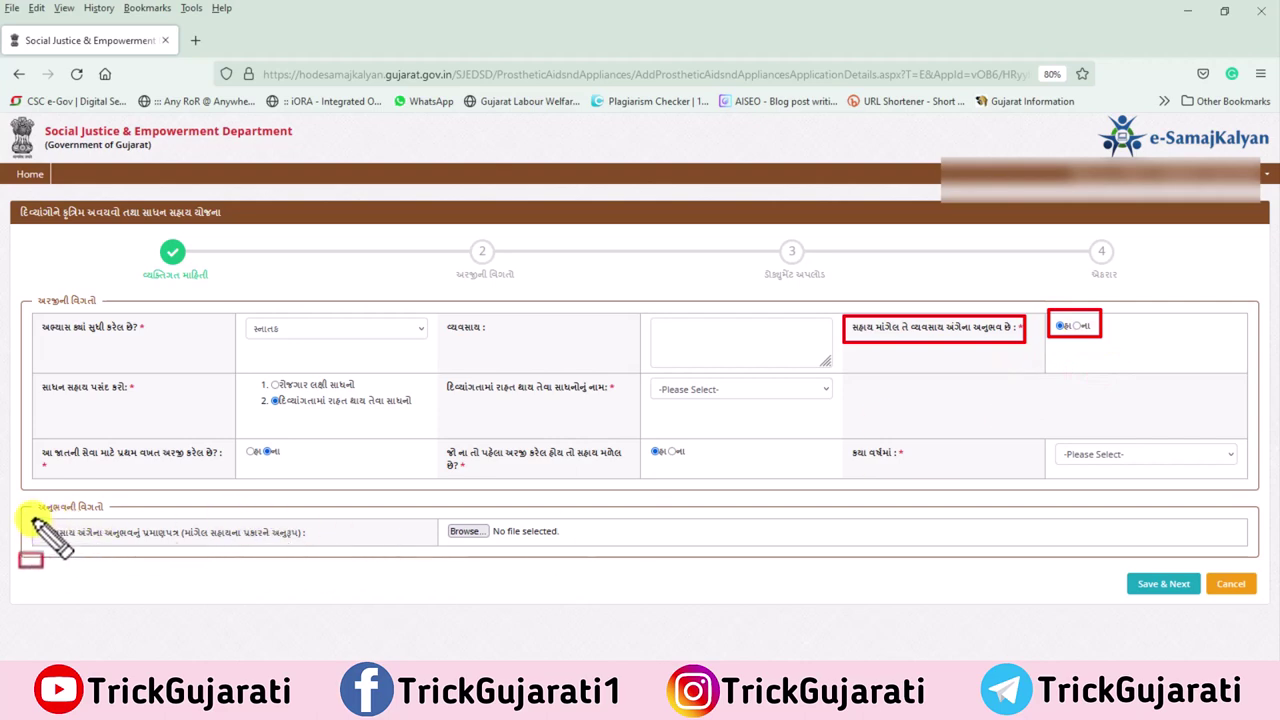
mouse_move(33, 519)
mouse_down()
mouse_move(290, 548)
mouse_move(440, 548)
mouse_up()
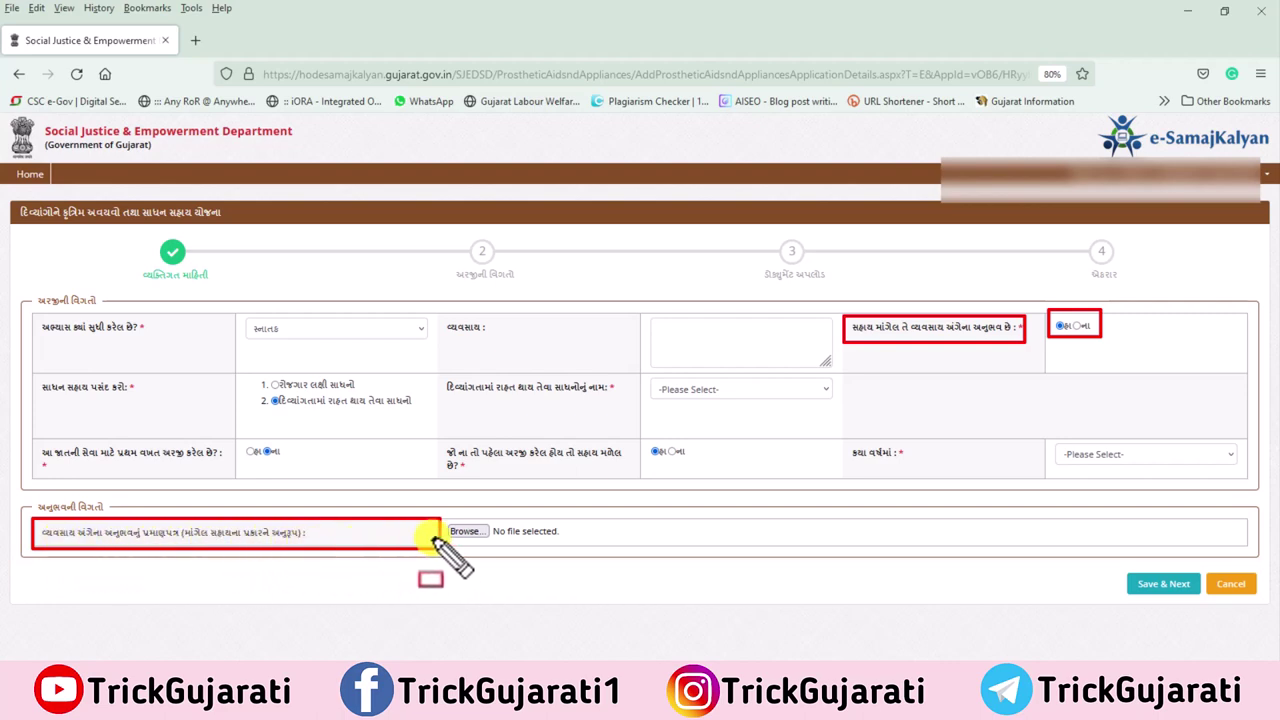
drag(447, 522, 494, 541)
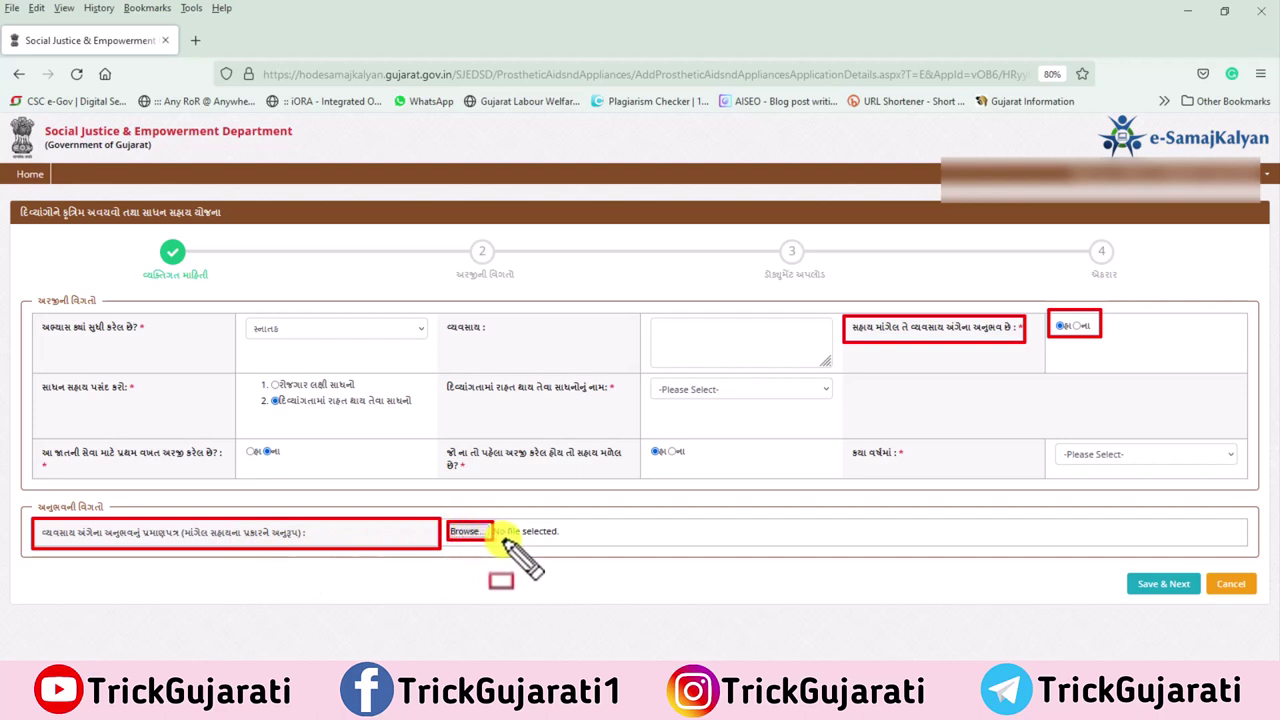
key(Escape)
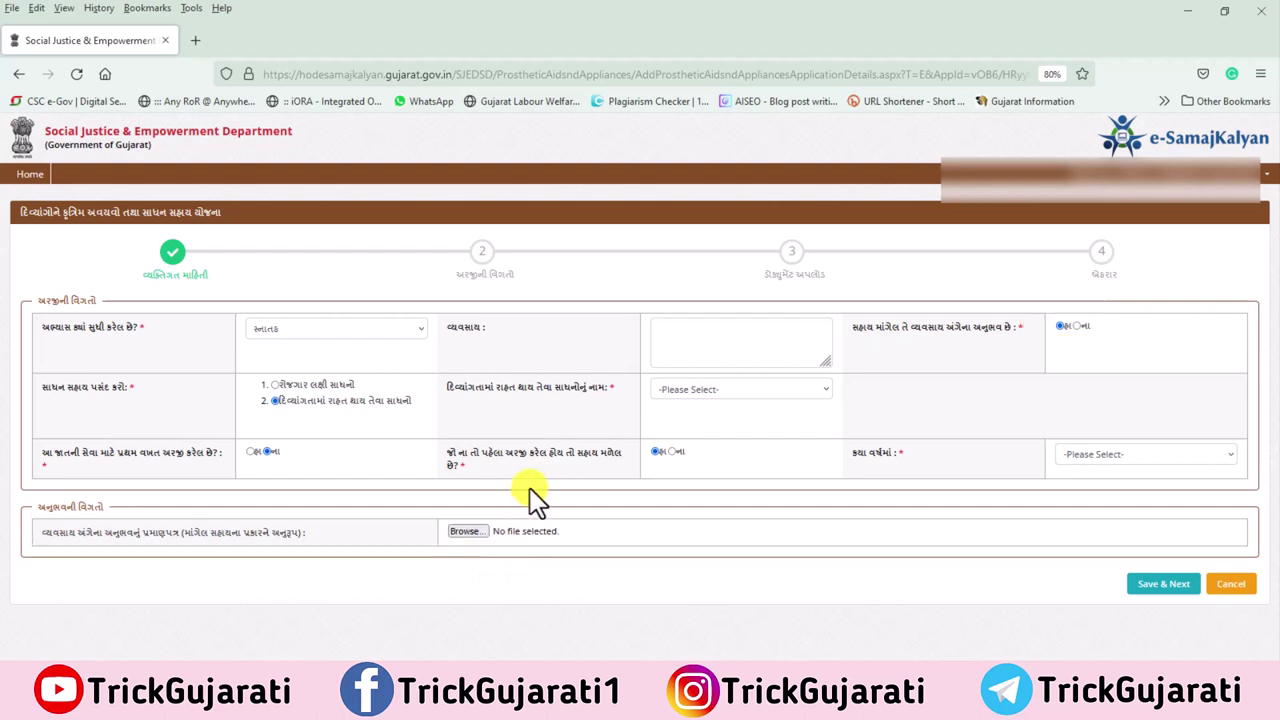
Try to save the application details, and switch the aid type to employment-oriented tools (રોજગાર લક્ષી સાધનો) with tailoring (દરજીકામ) as the tool
click(1165, 587)
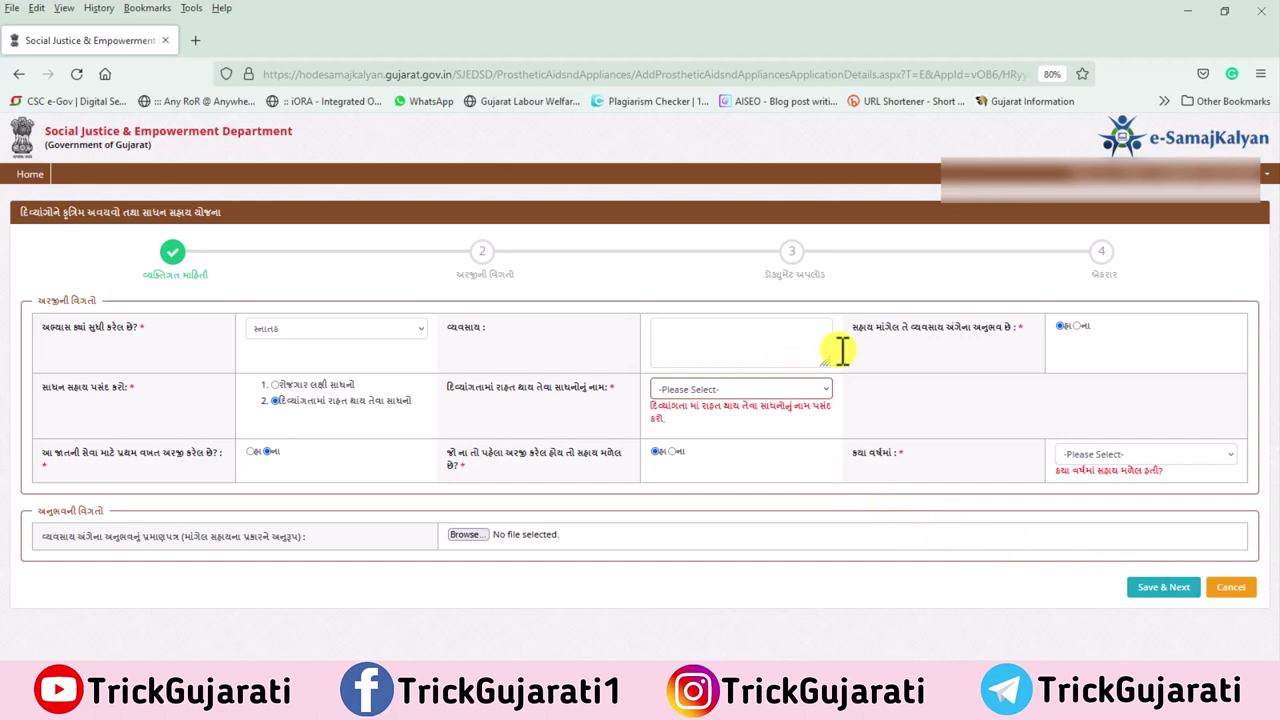
click(275, 384)
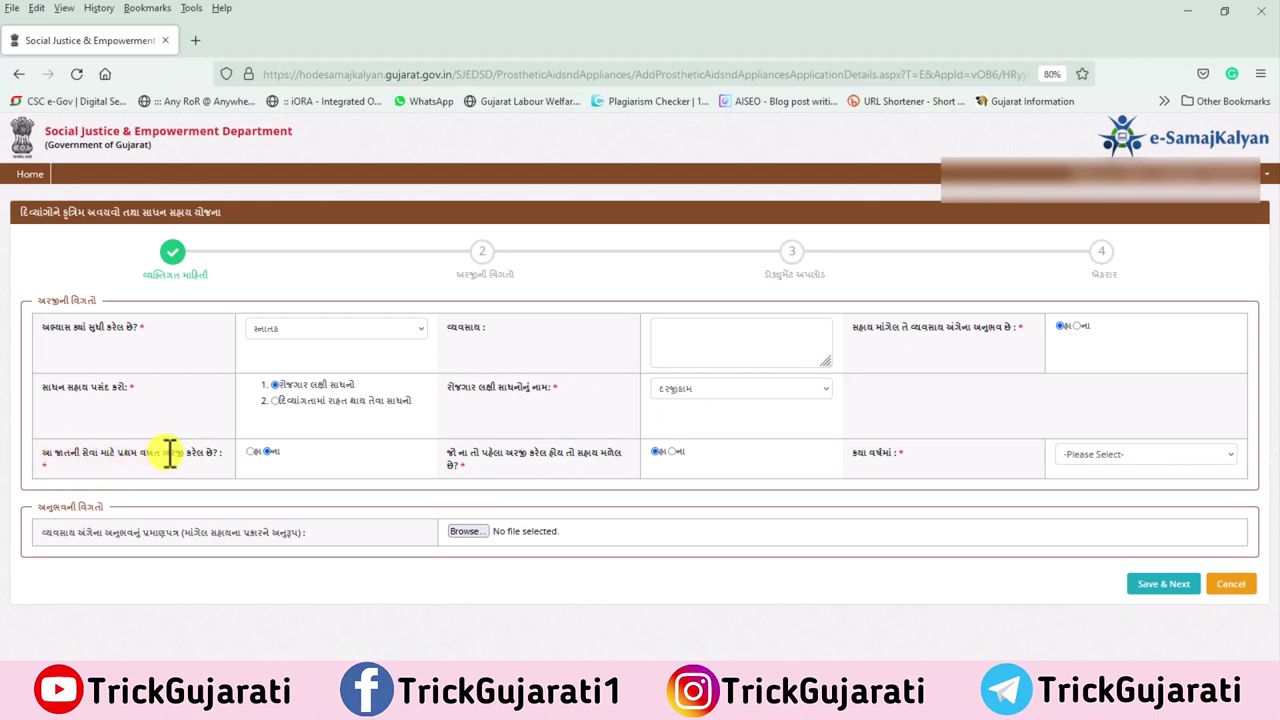
Answer yes (હા) to applying for this service for the first time, and save the application details to continue to document upload
click(252, 451)
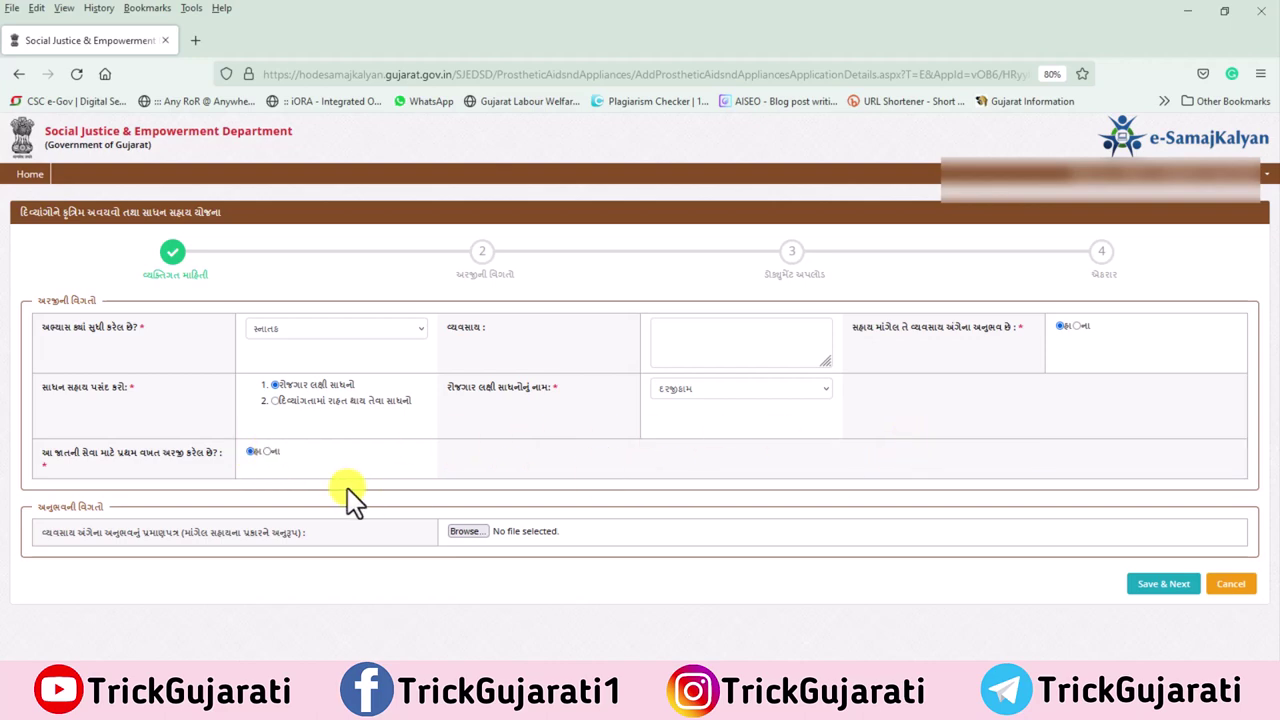
click(266, 452)
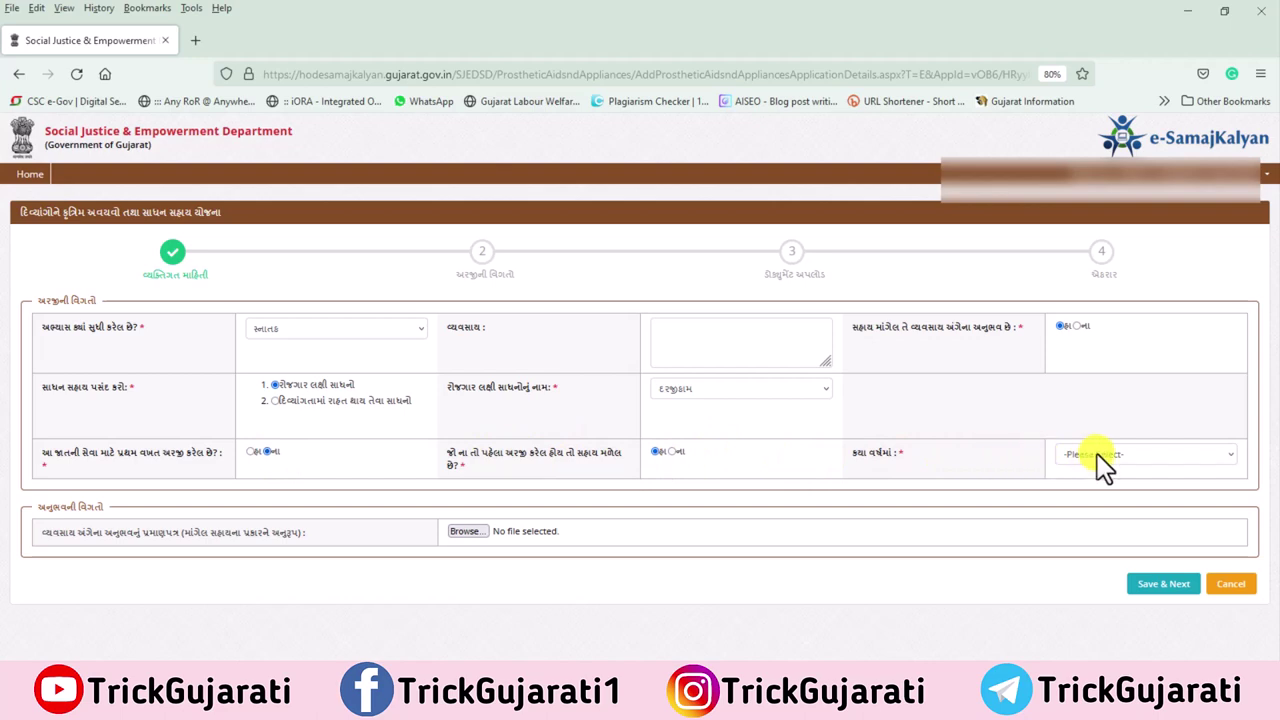
click(251, 452)
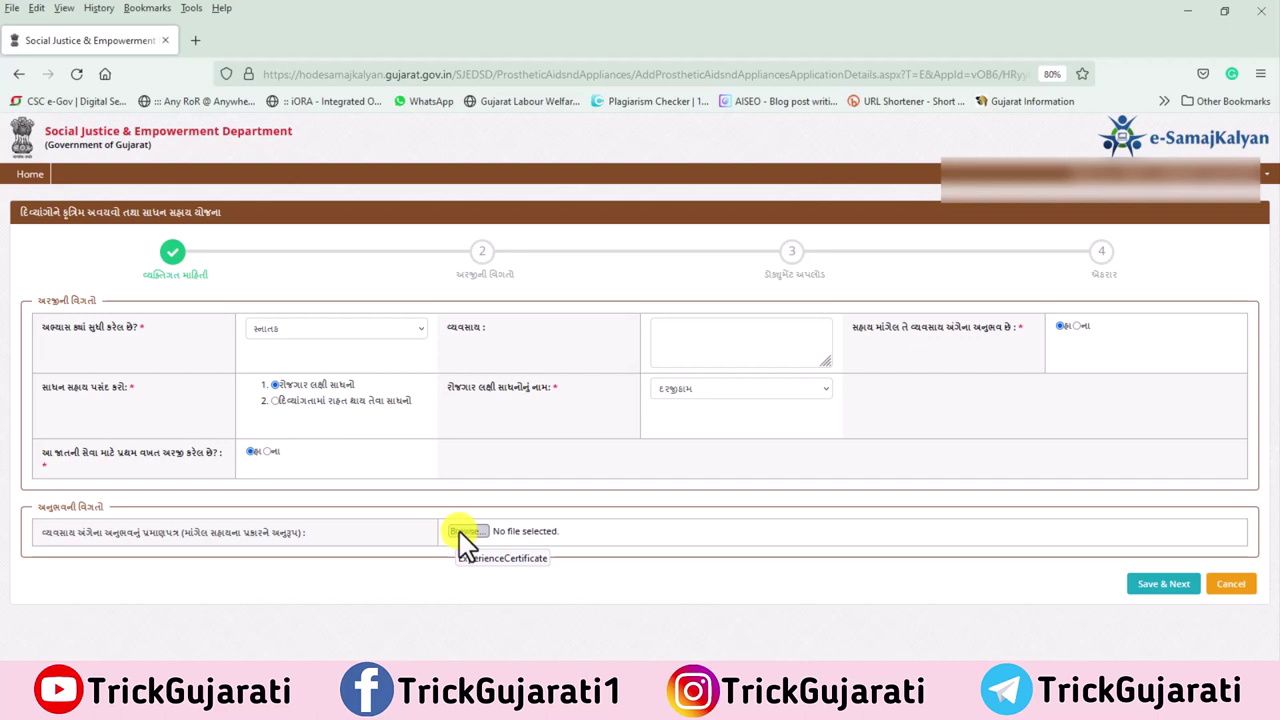
click(1152, 588)
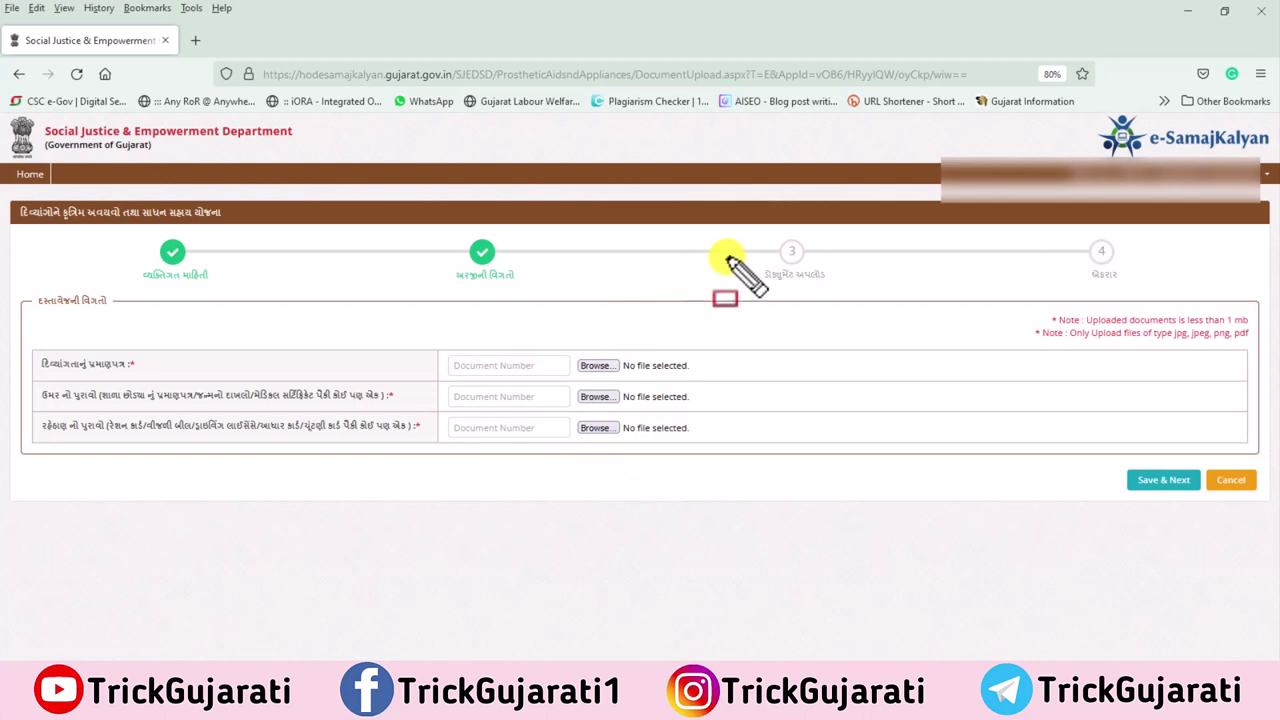
mouse_move(746, 233)
mouse_down()
mouse_move(768, 262)
mouse_move(832, 288)
mouse_up()
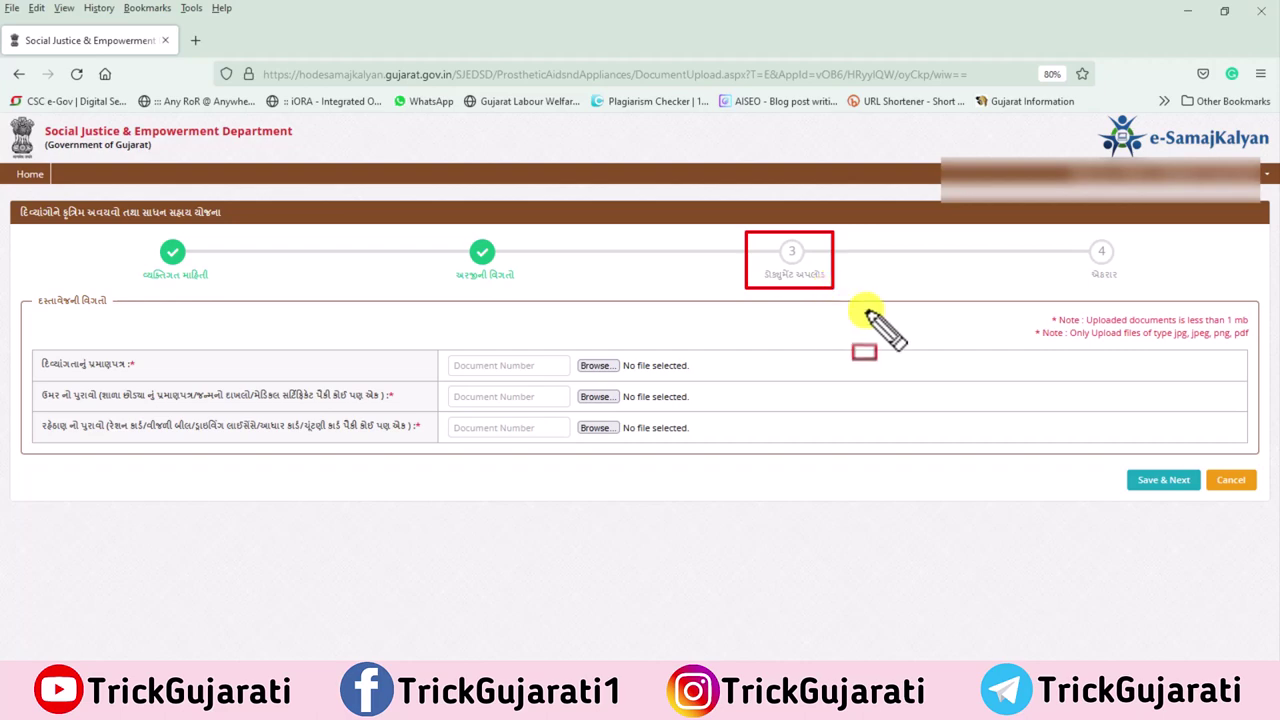
click(1027, 308)
drag(1057, 328, 1260, 343)
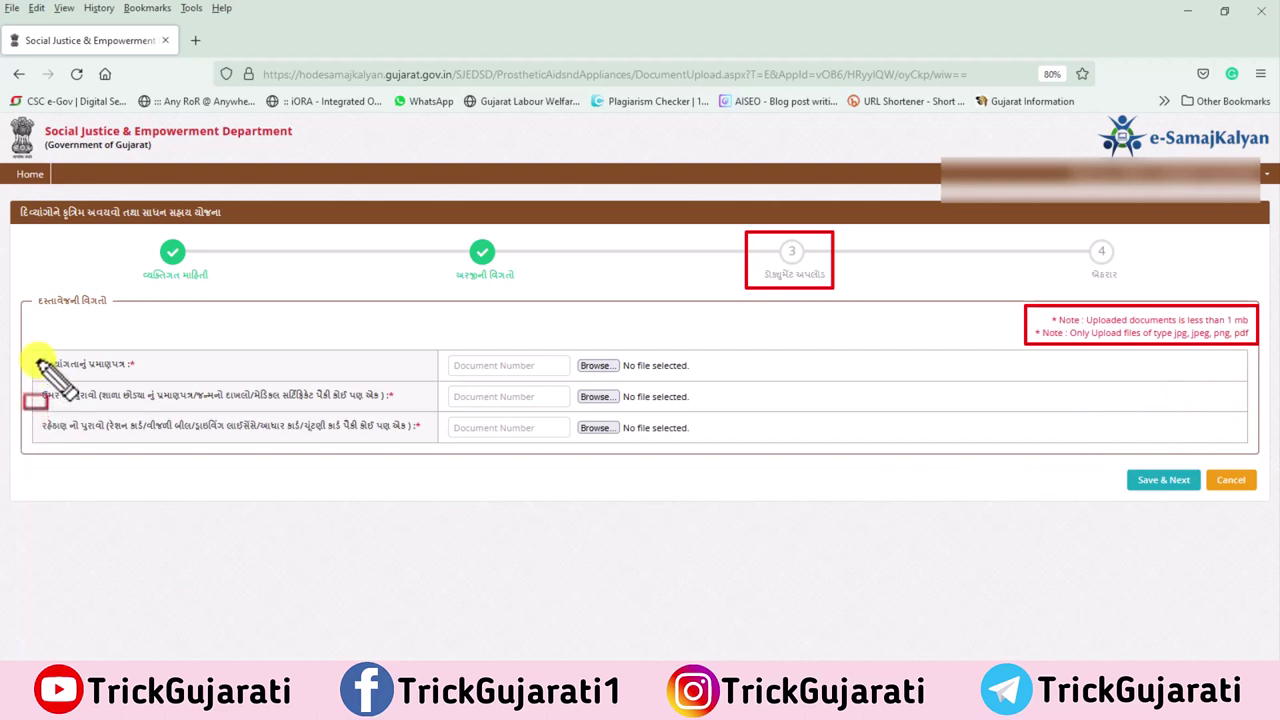
drag(38, 352, 342, 378)
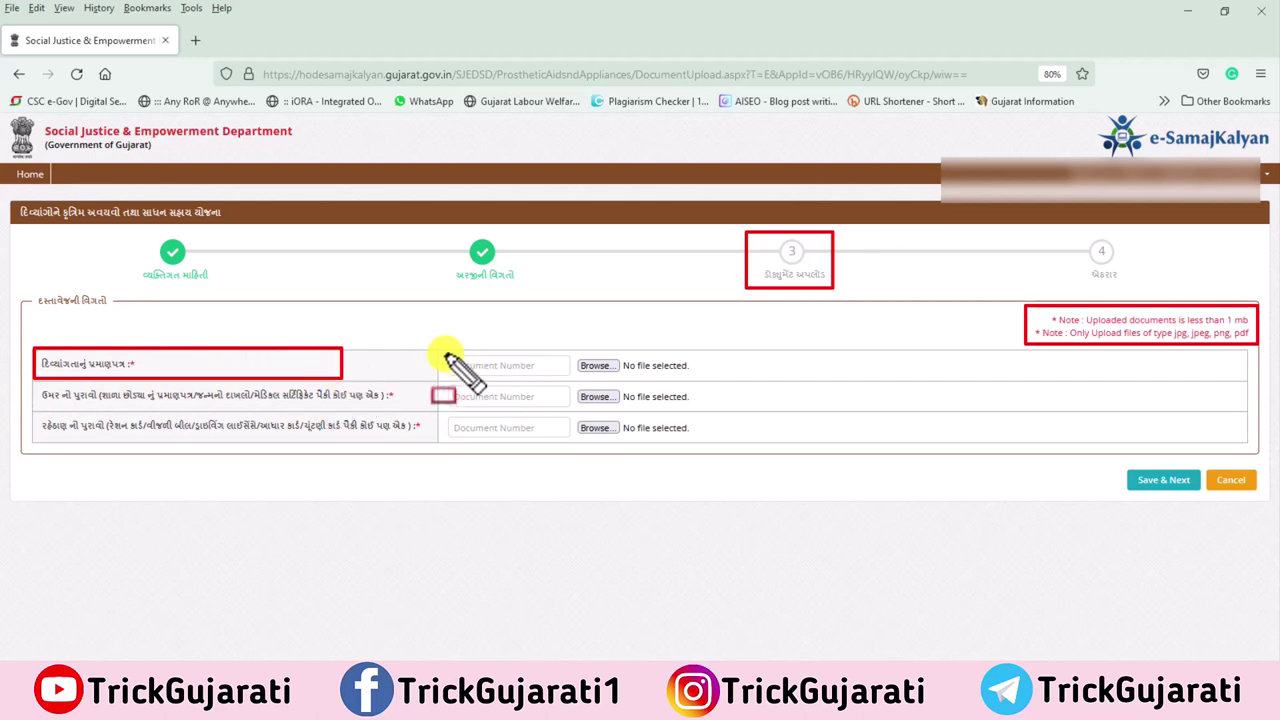
mouse_move(446, 353)
mouse_down()
mouse_move(514, 377)
mouse_move(628, 377)
mouse_up()
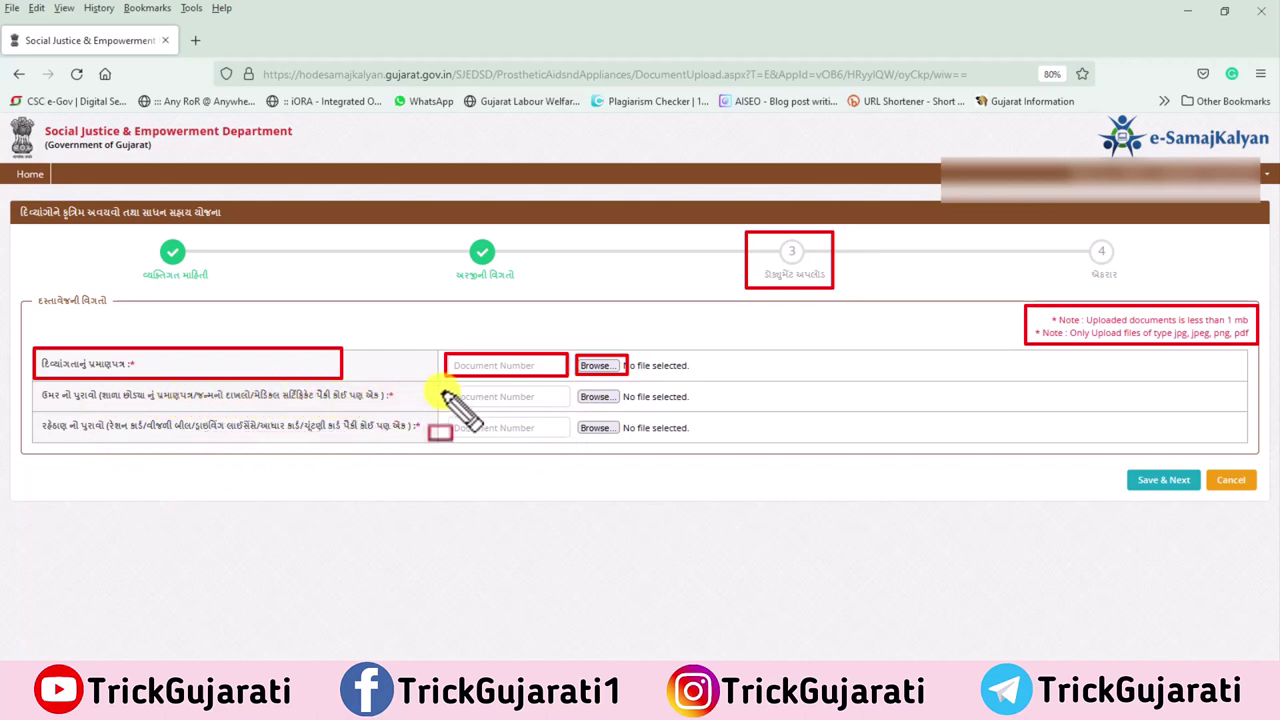
mouse_move(449, 389)
mouse_down()
mouse_move(548, 410)
mouse_move(621, 400)
mouse_up()
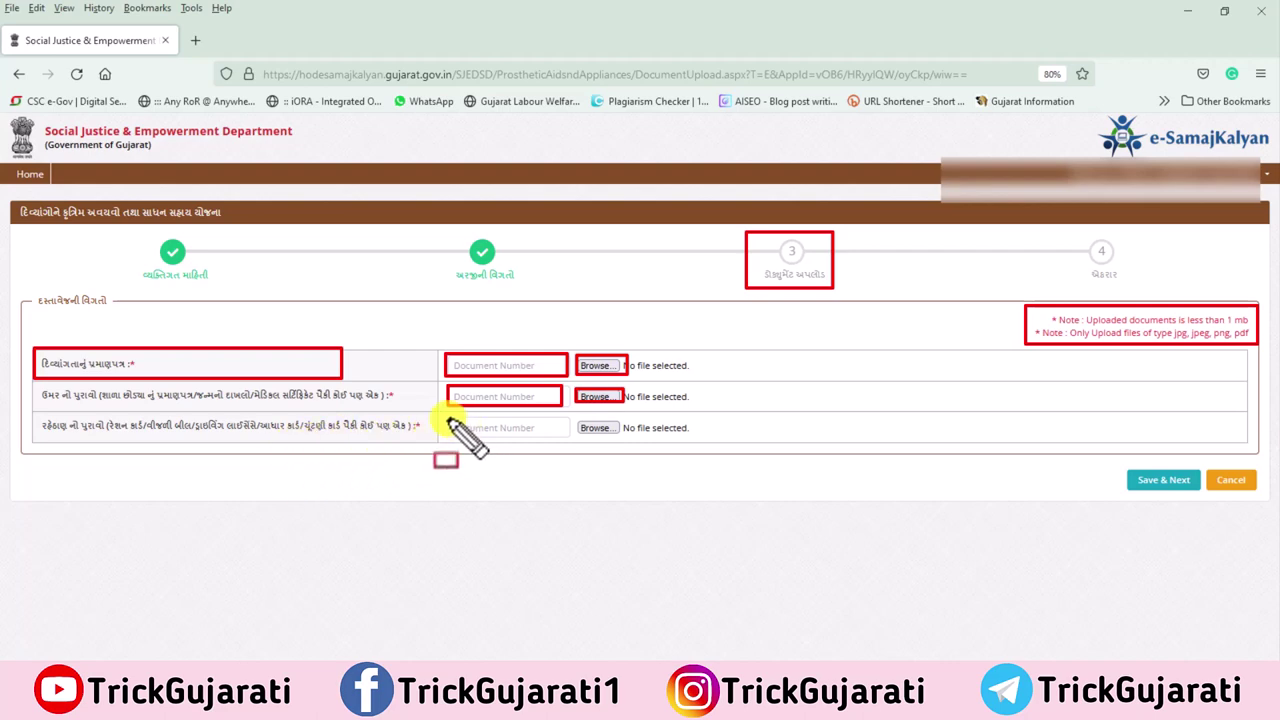
drag(448, 420, 625, 437)
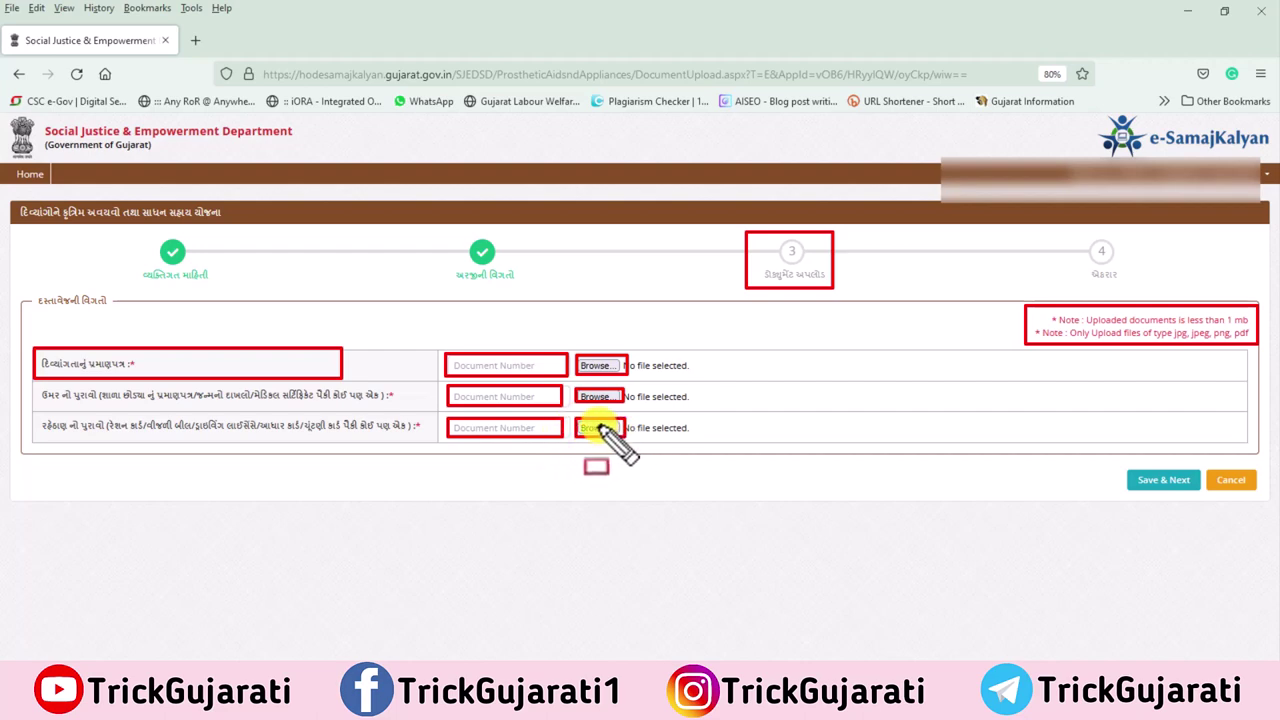
Enter document numbers and attach DEMO.pdf for the disability certificate, age proof and residence proof, and save the documents
key(Escape)
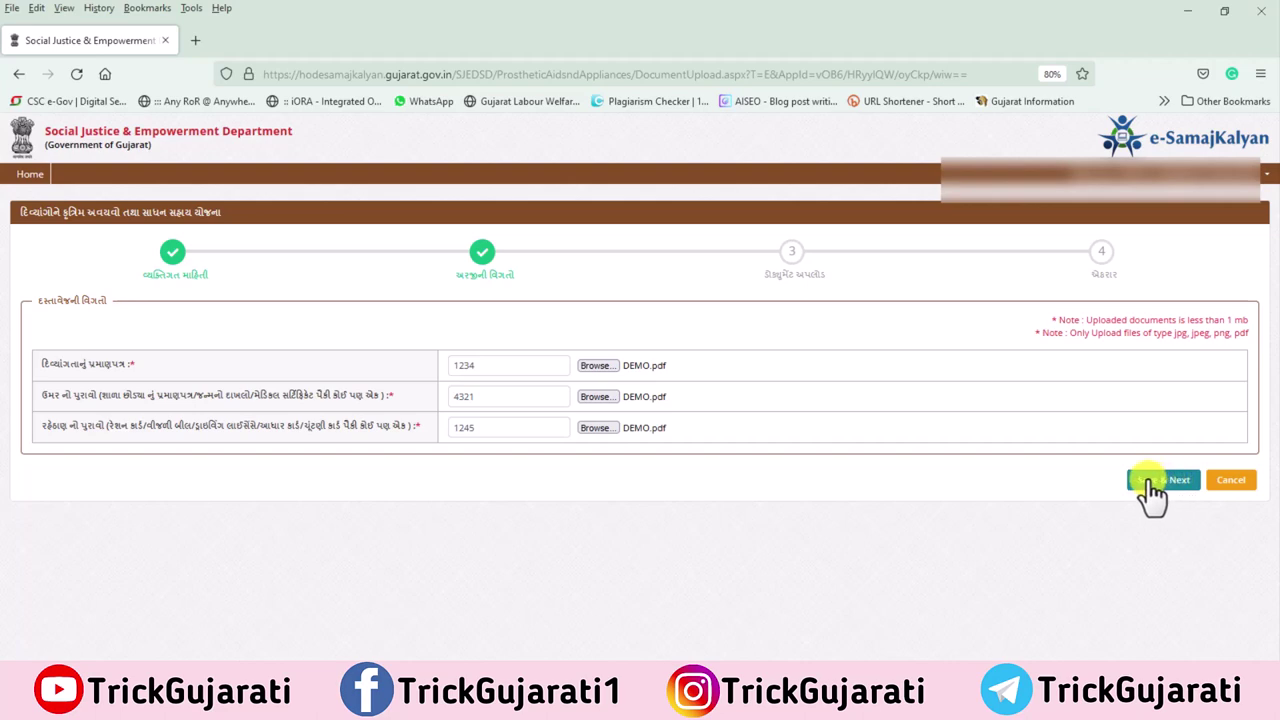
click(1150, 480)
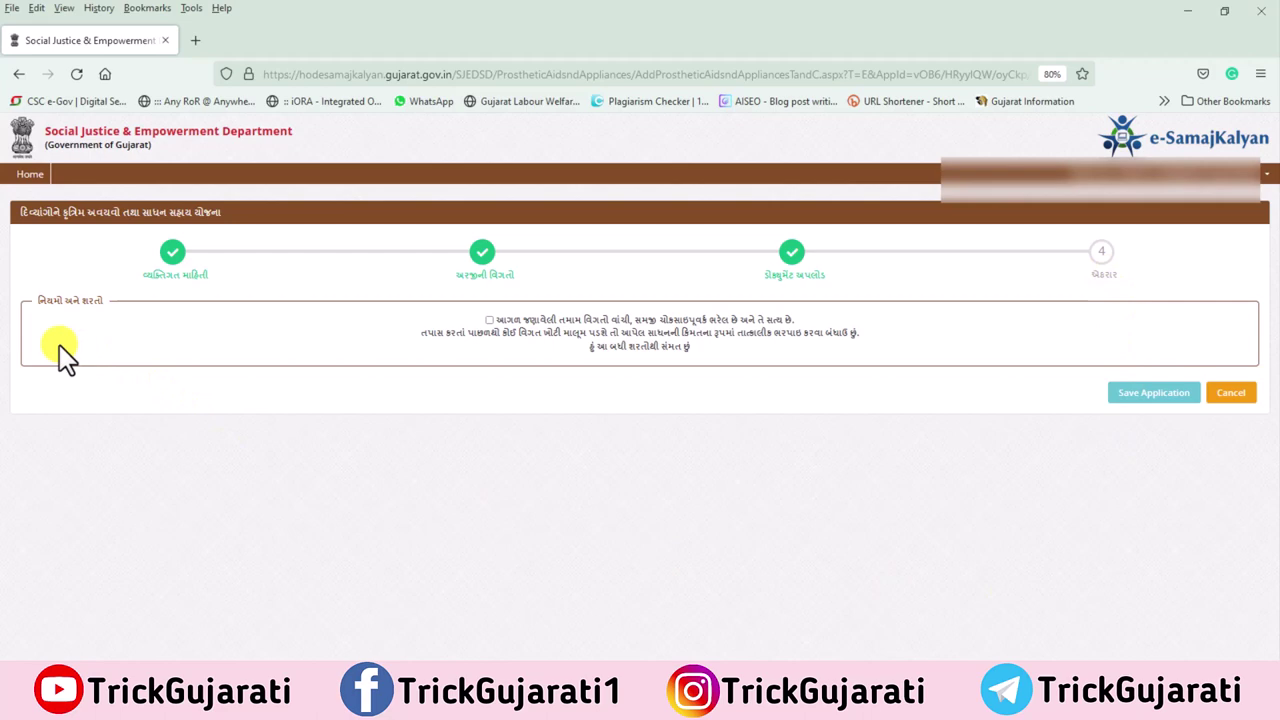
mouse_move(11, 294)
mouse_down()
mouse_move(808, 410)
mouse_move(1262, 373)
mouse_up()
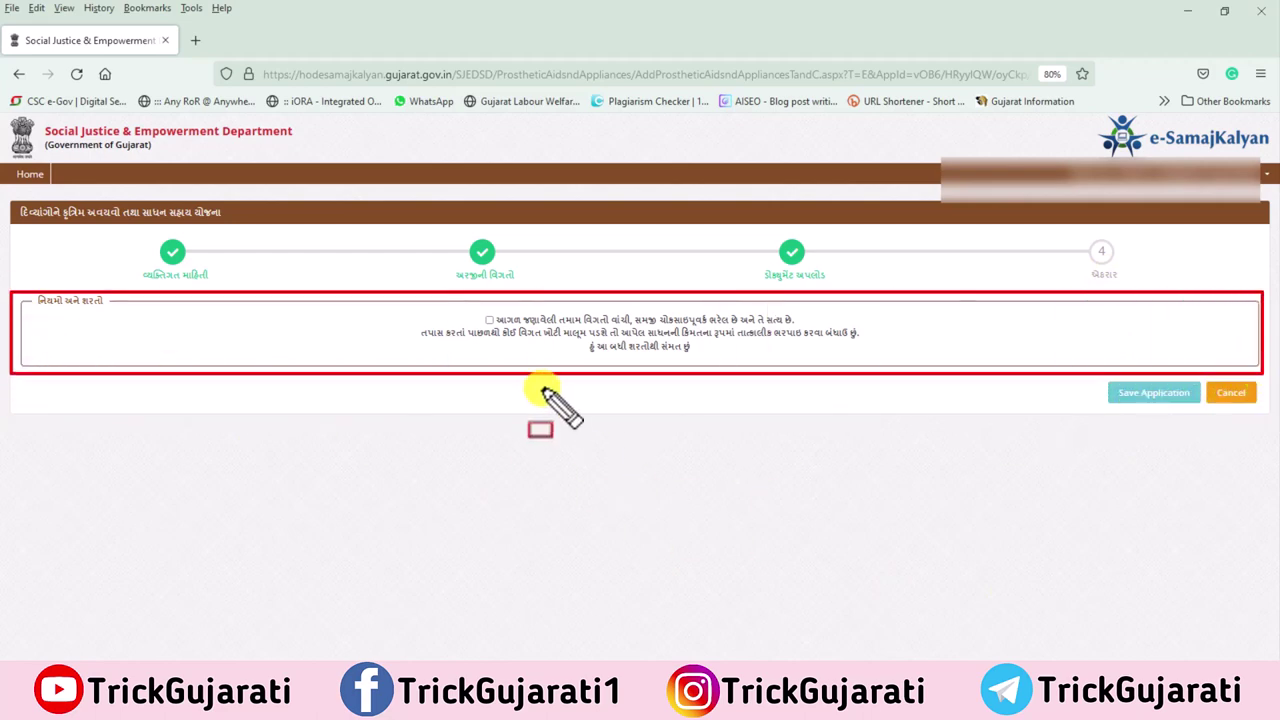
drag(478, 313, 499, 328)
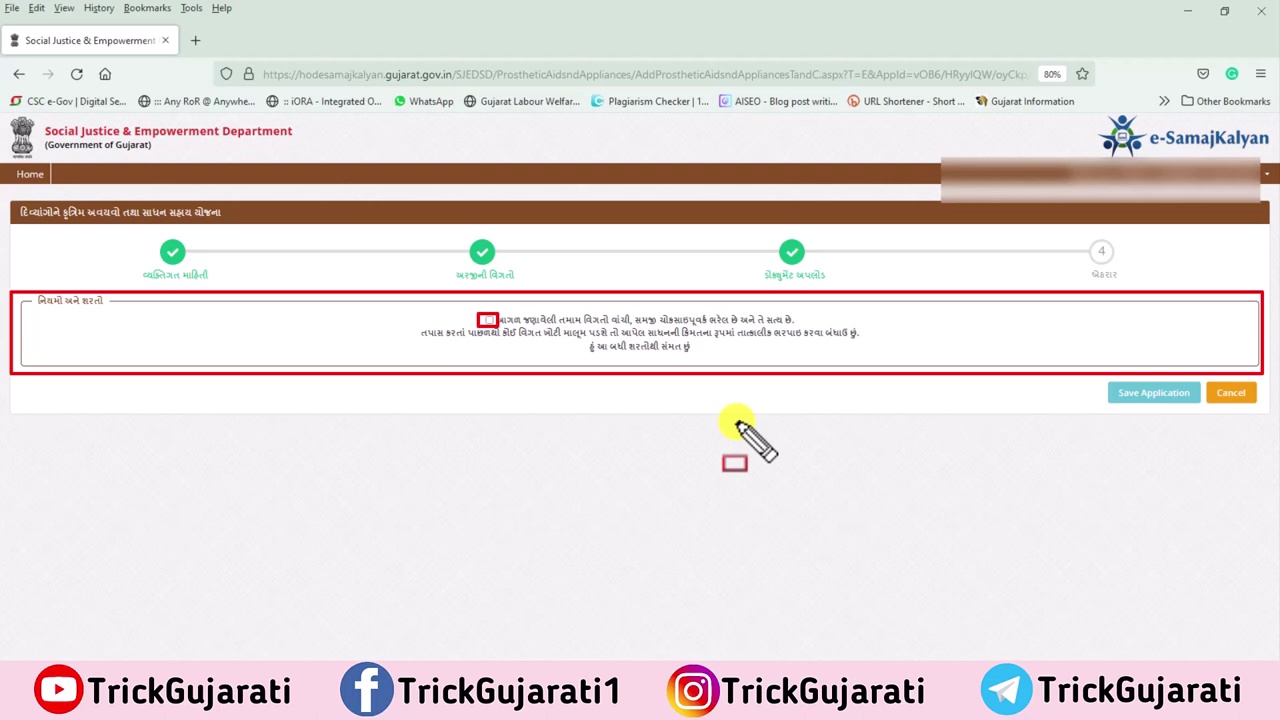
Accept the terms and conditions declaration, and save the application with its submission confirmed
click(490, 321)
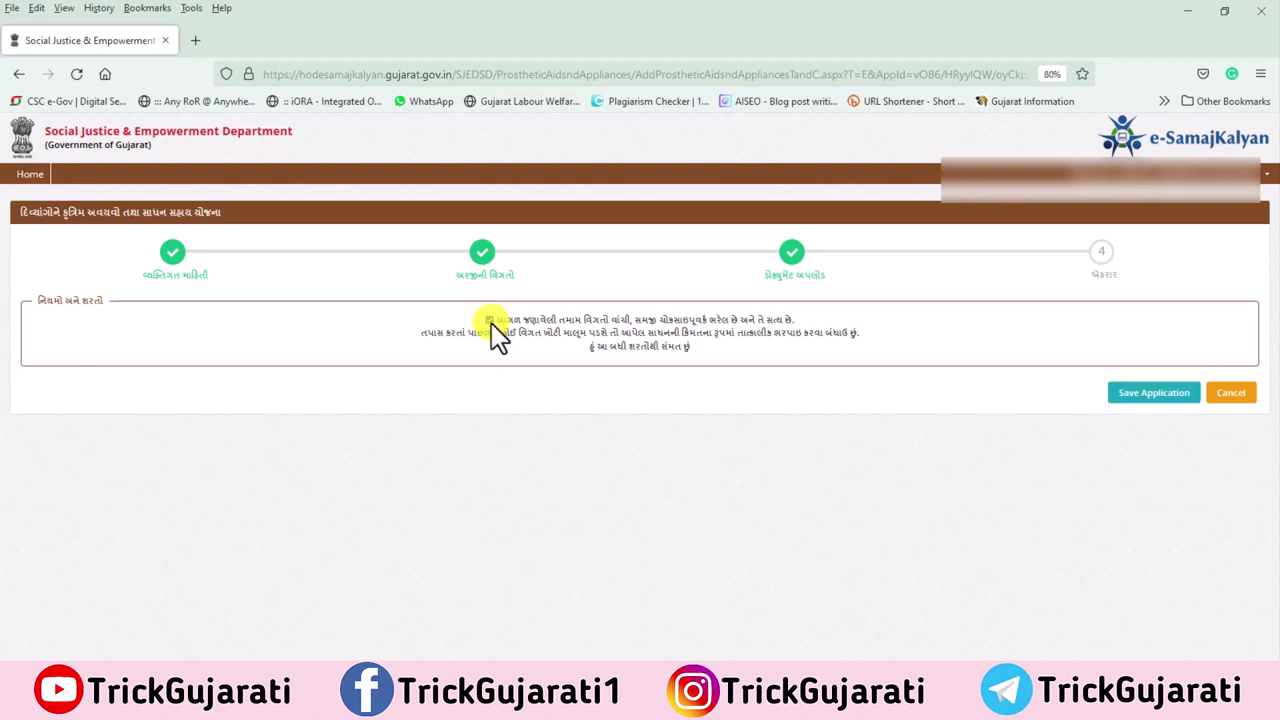
click(1152, 394)
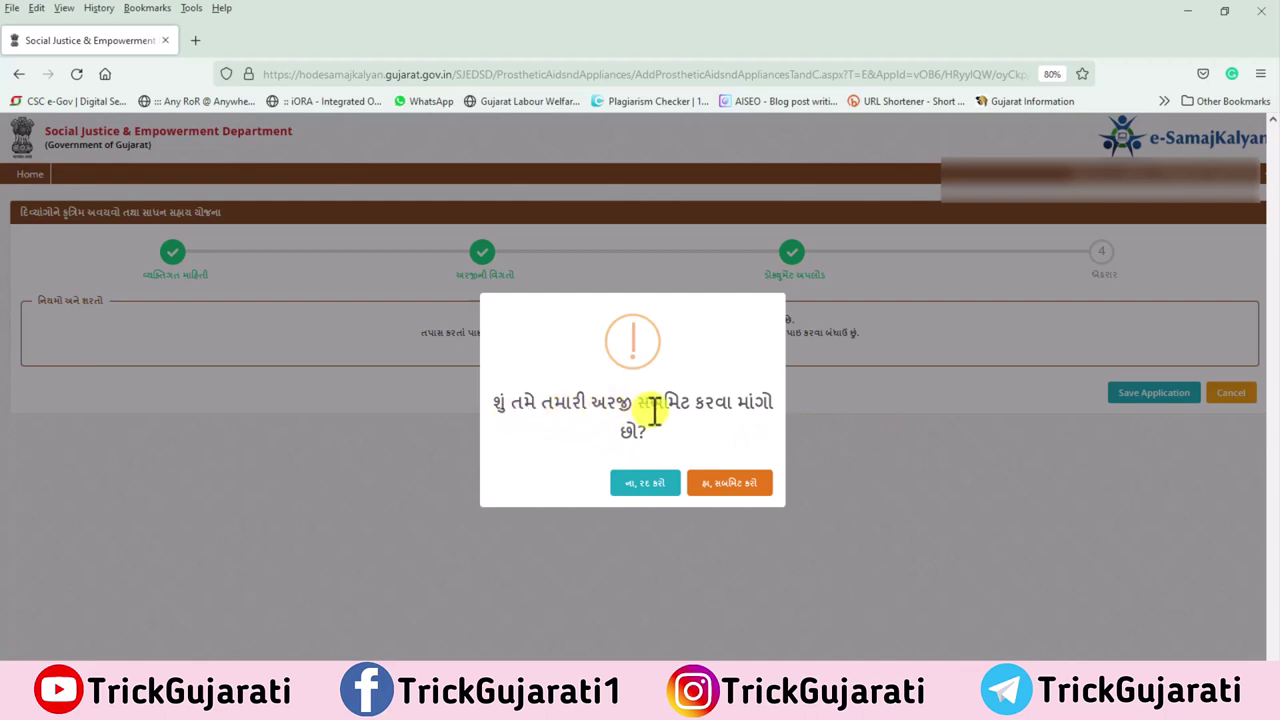
click(726, 487)
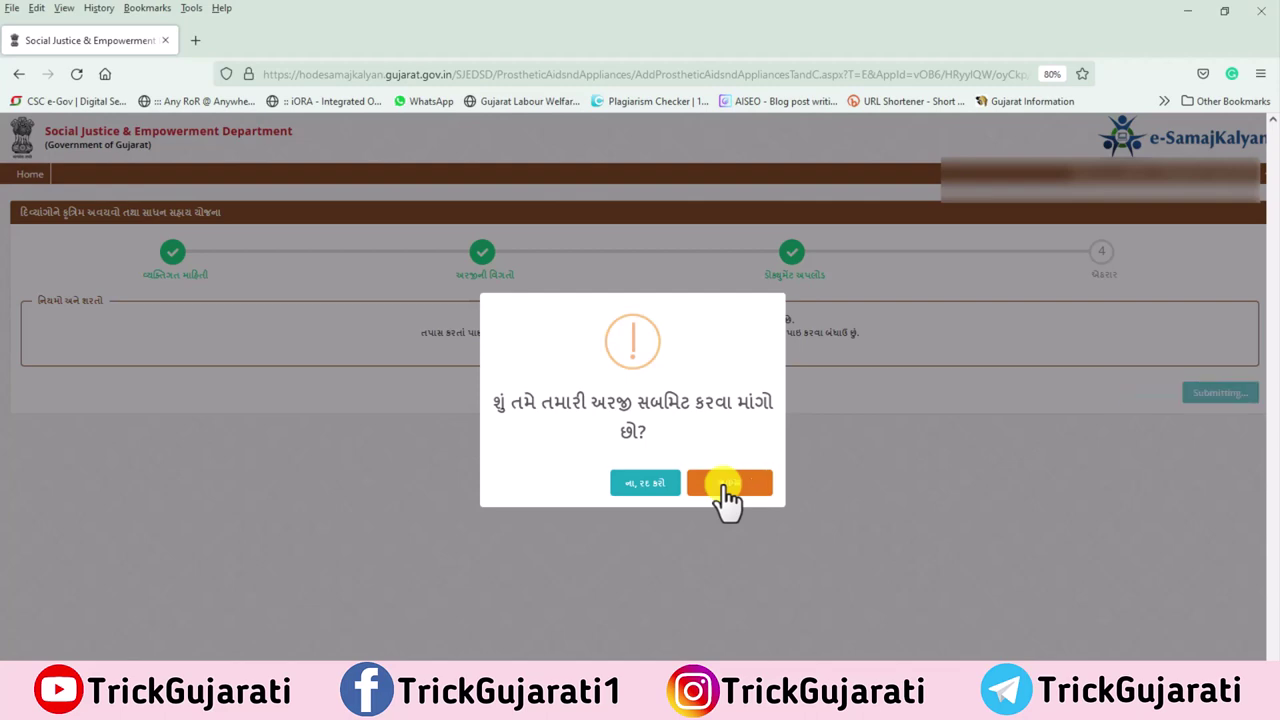